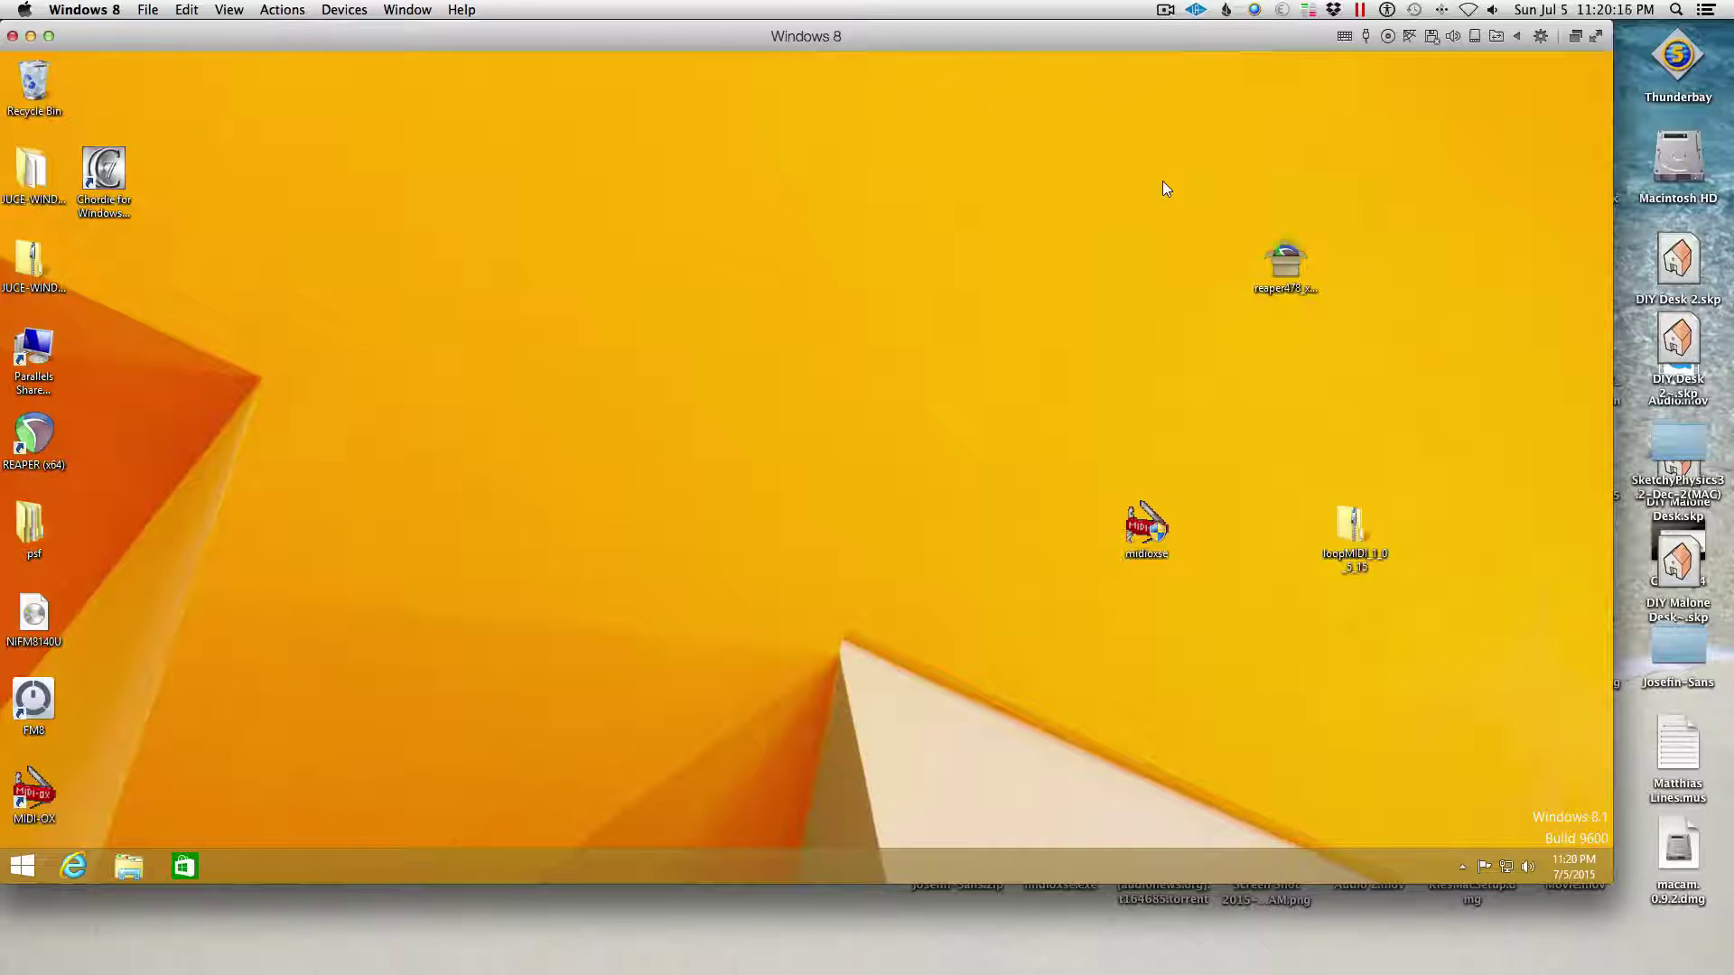
Open the loopMIDI_1_0_5_15 zip and run the loopMIDI installer inside it.
{"action": "right_click", "coordinate": [1341, 520]}
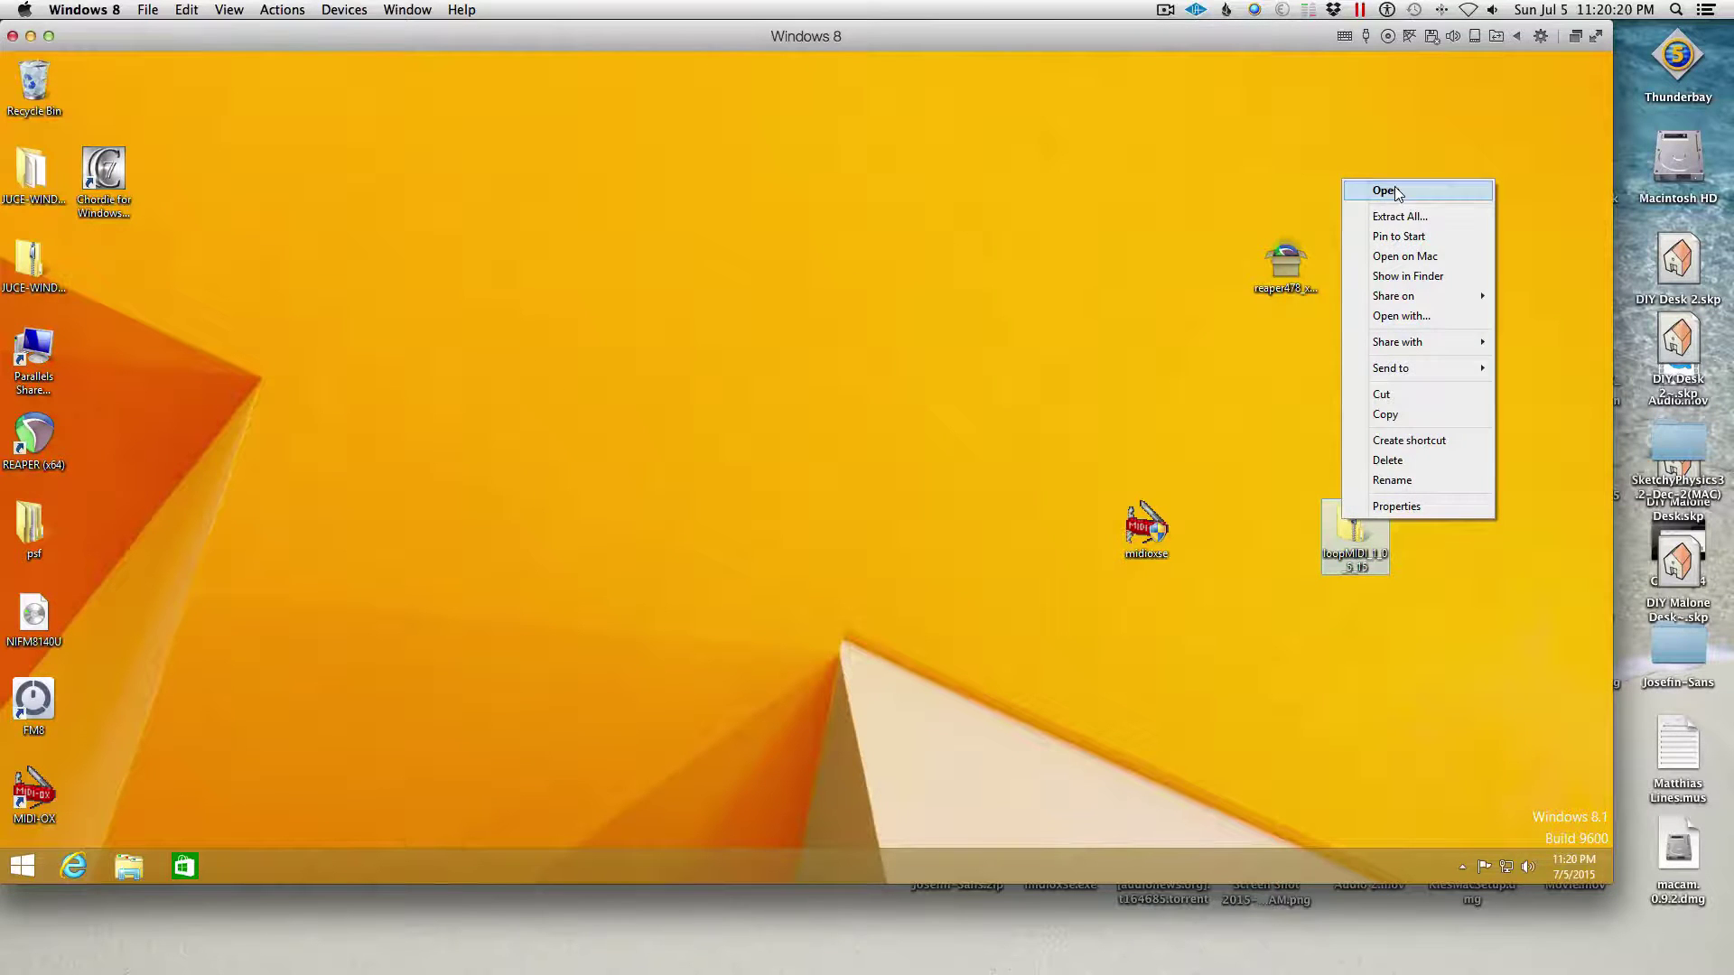
{"action": "left_click", "coordinate": [1386, 191]}
{"action": "left_click", "coordinate": [838, 296]}
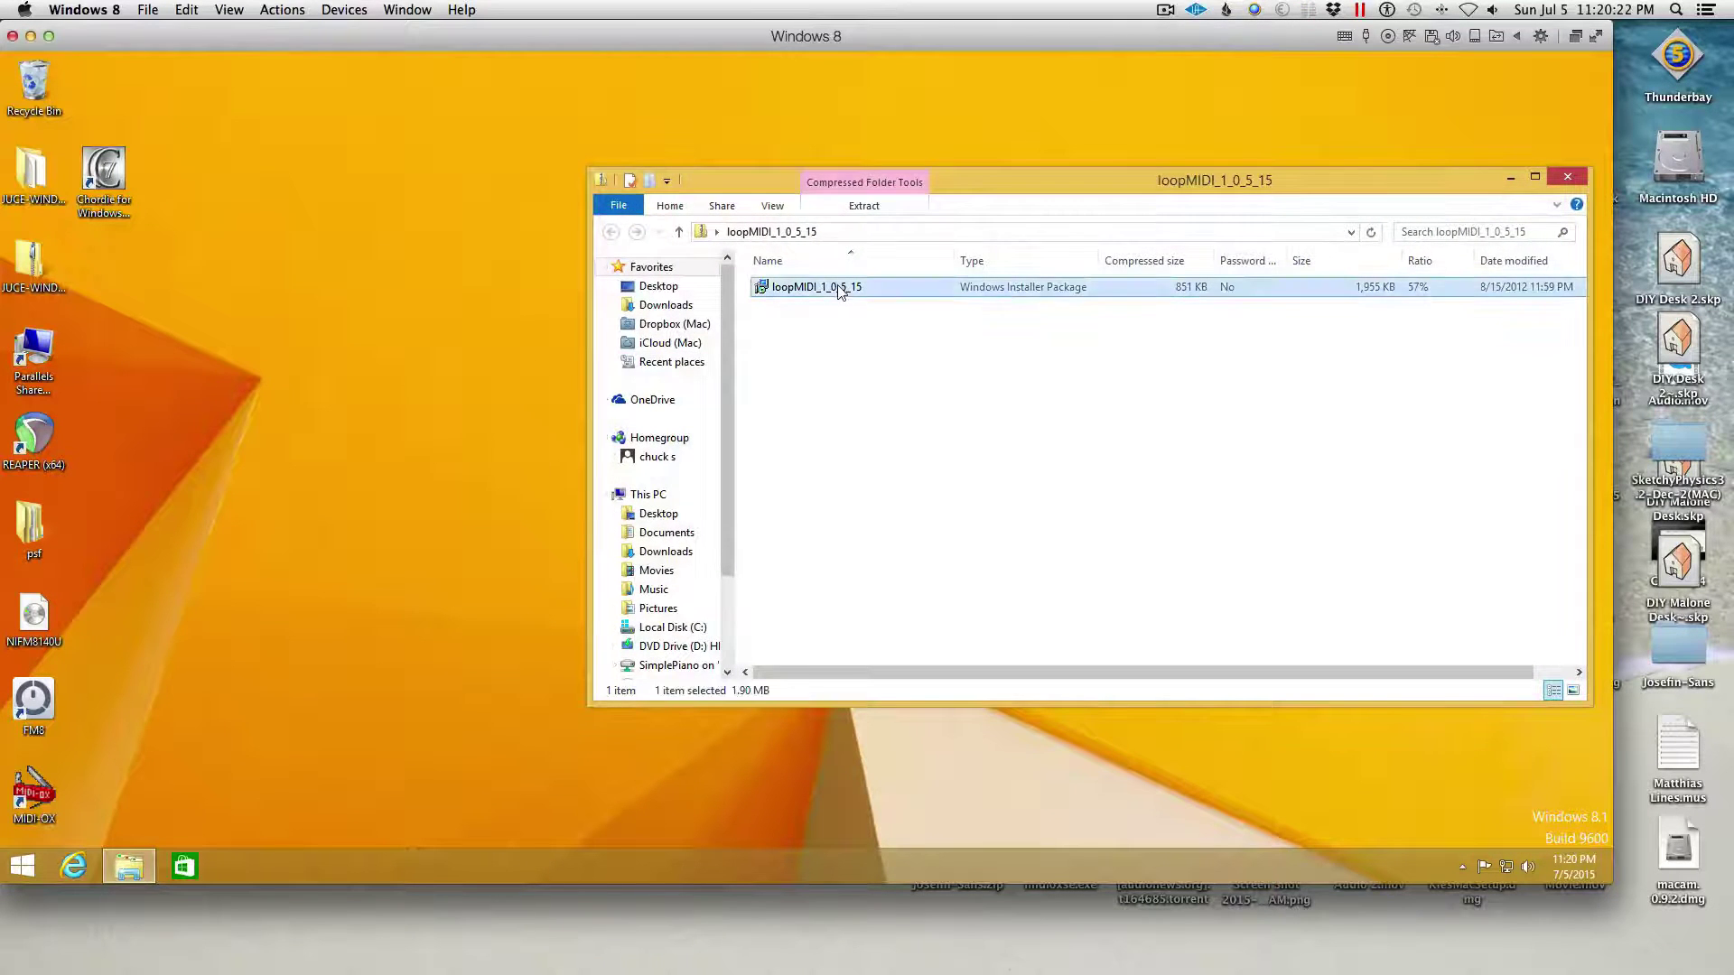
{"action": "right_click", "coordinate": [840, 294]}
{"action": "left_click", "coordinate": [853, 297]}
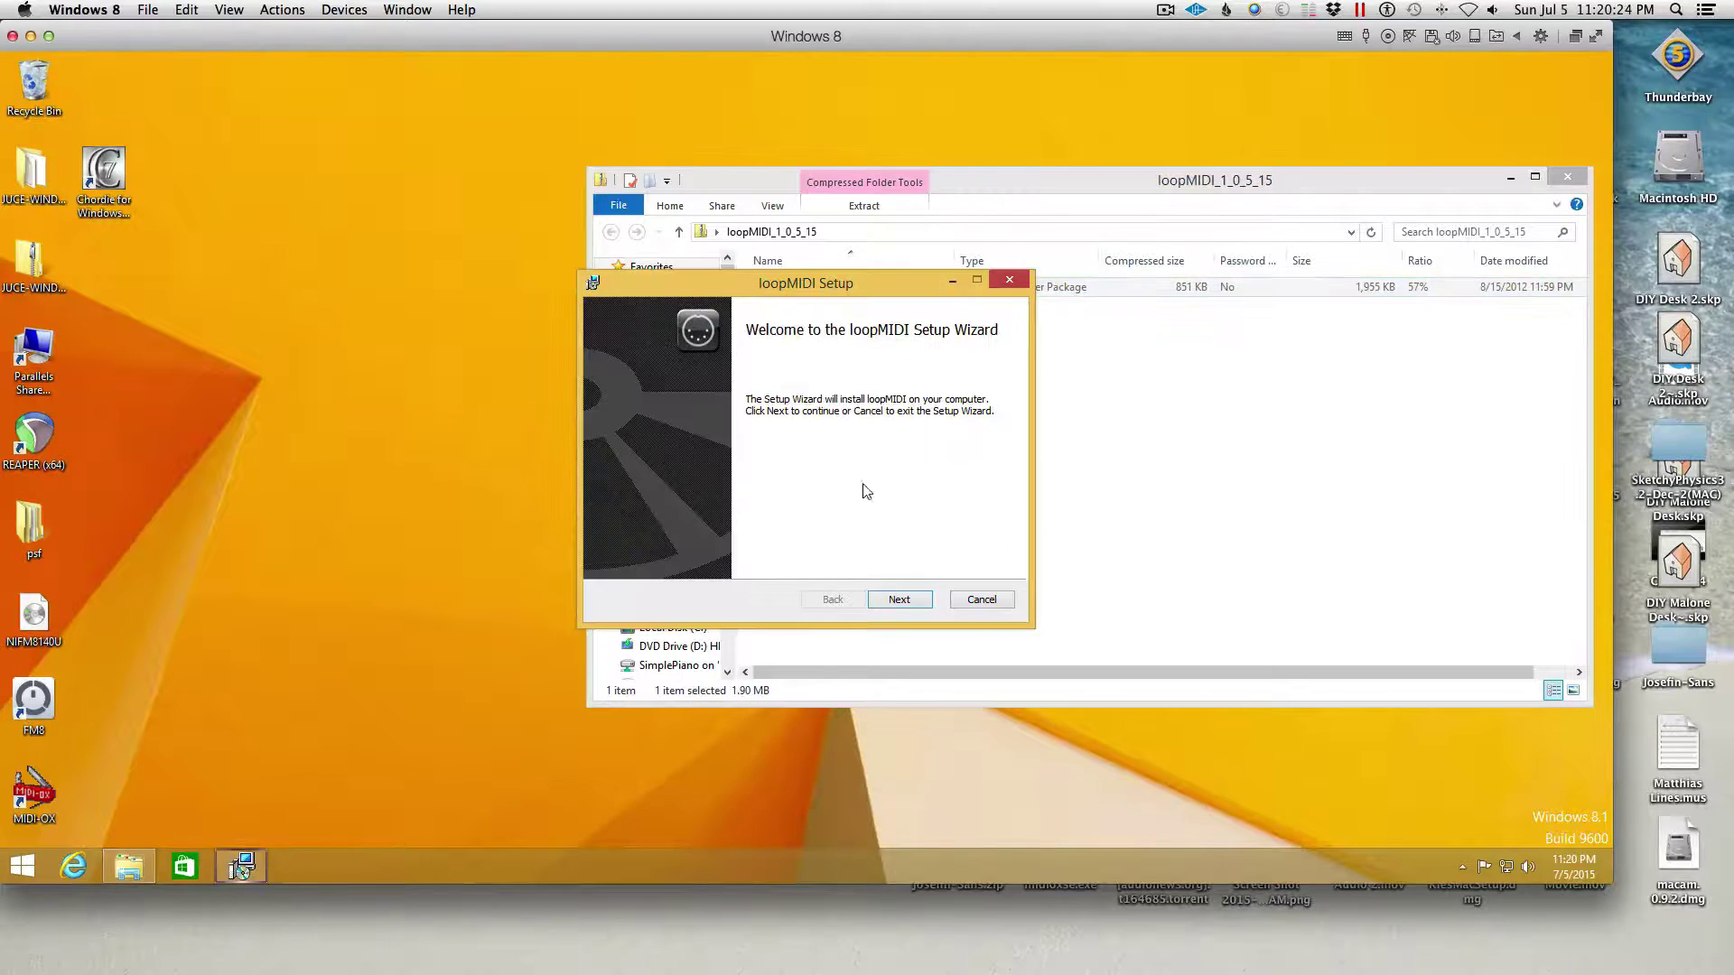
Accept the license, keep the default install folder, install, and approve the UAC prompt.
{"action": "left_click", "coordinate": [892, 598]}
{"action": "left_click", "coordinate": [722, 563]}
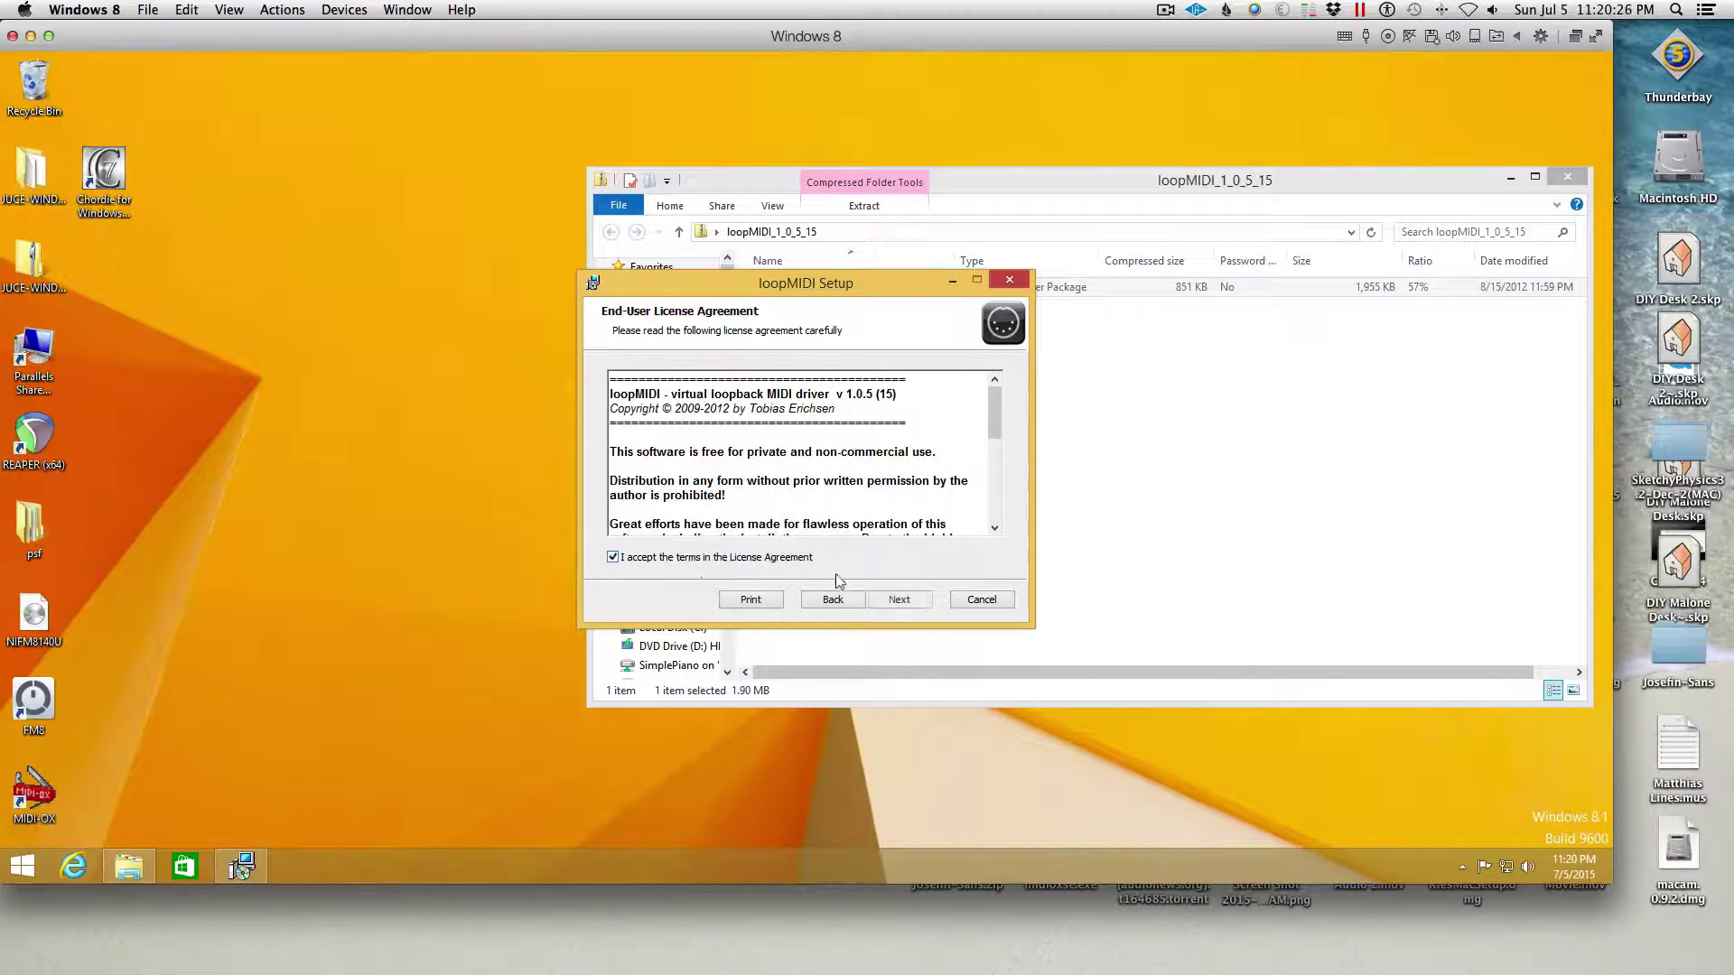
{"action": "left_click", "coordinate": [894, 598]}
{"action": "left_click", "coordinate": [889, 598]}
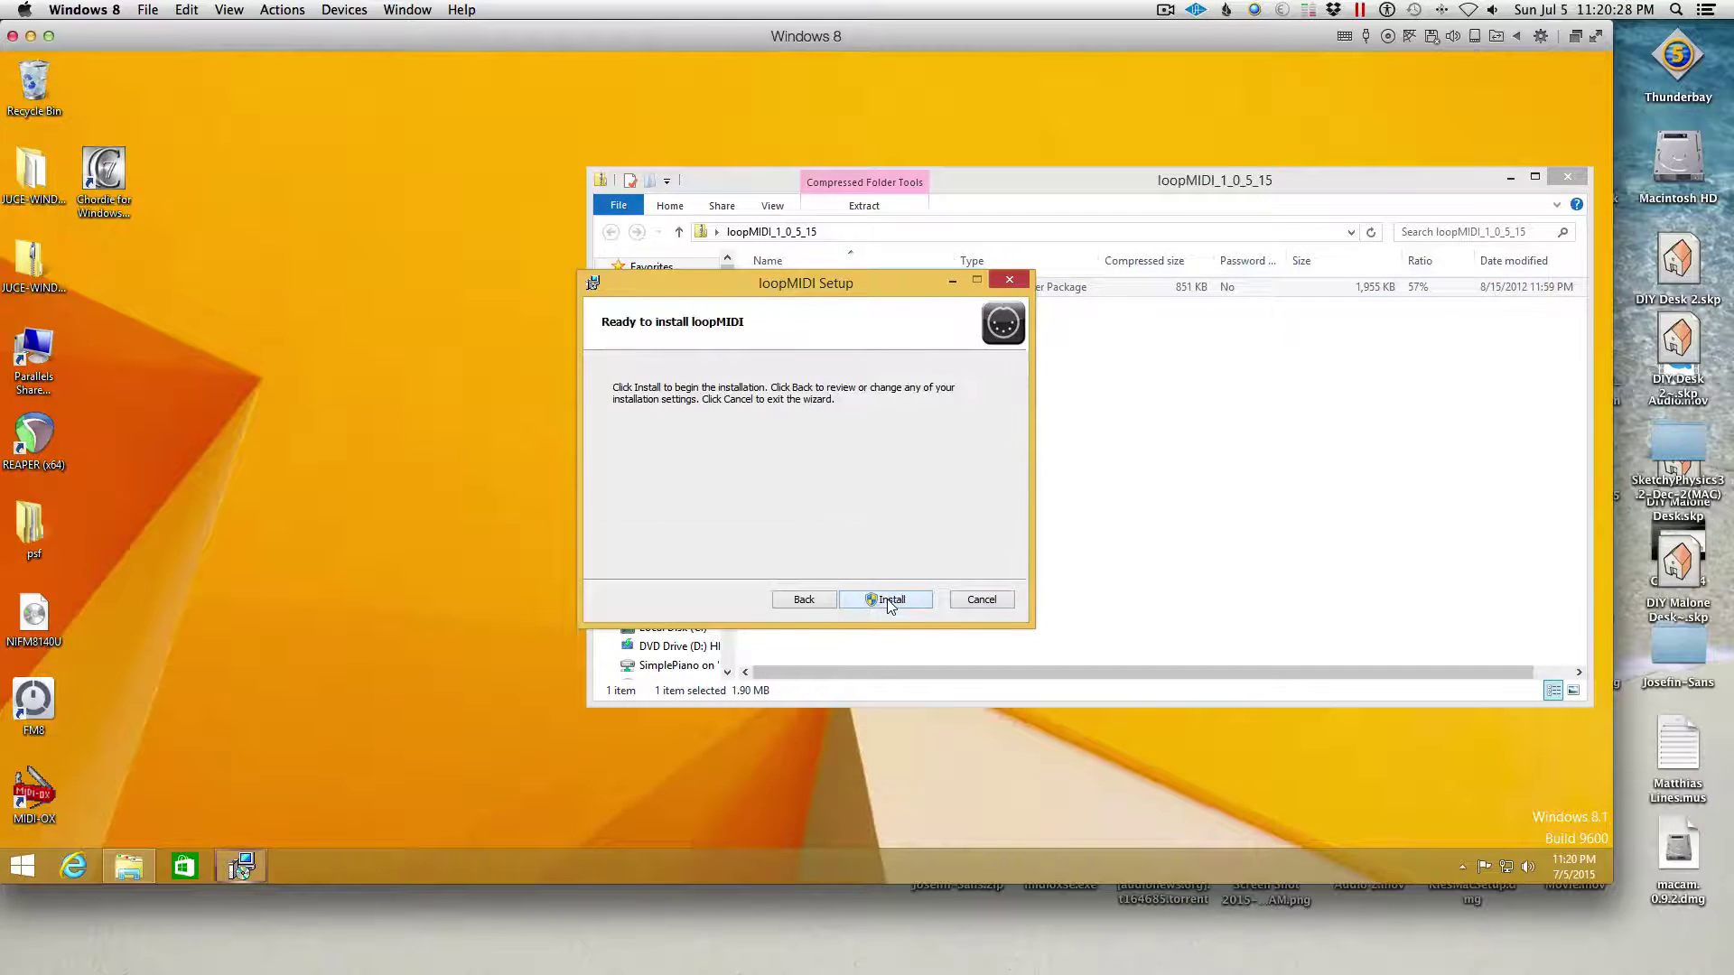
{"action": "left_click", "coordinate": [887, 603]}
{"action": "left_click", "coordinate": [885, 476]}
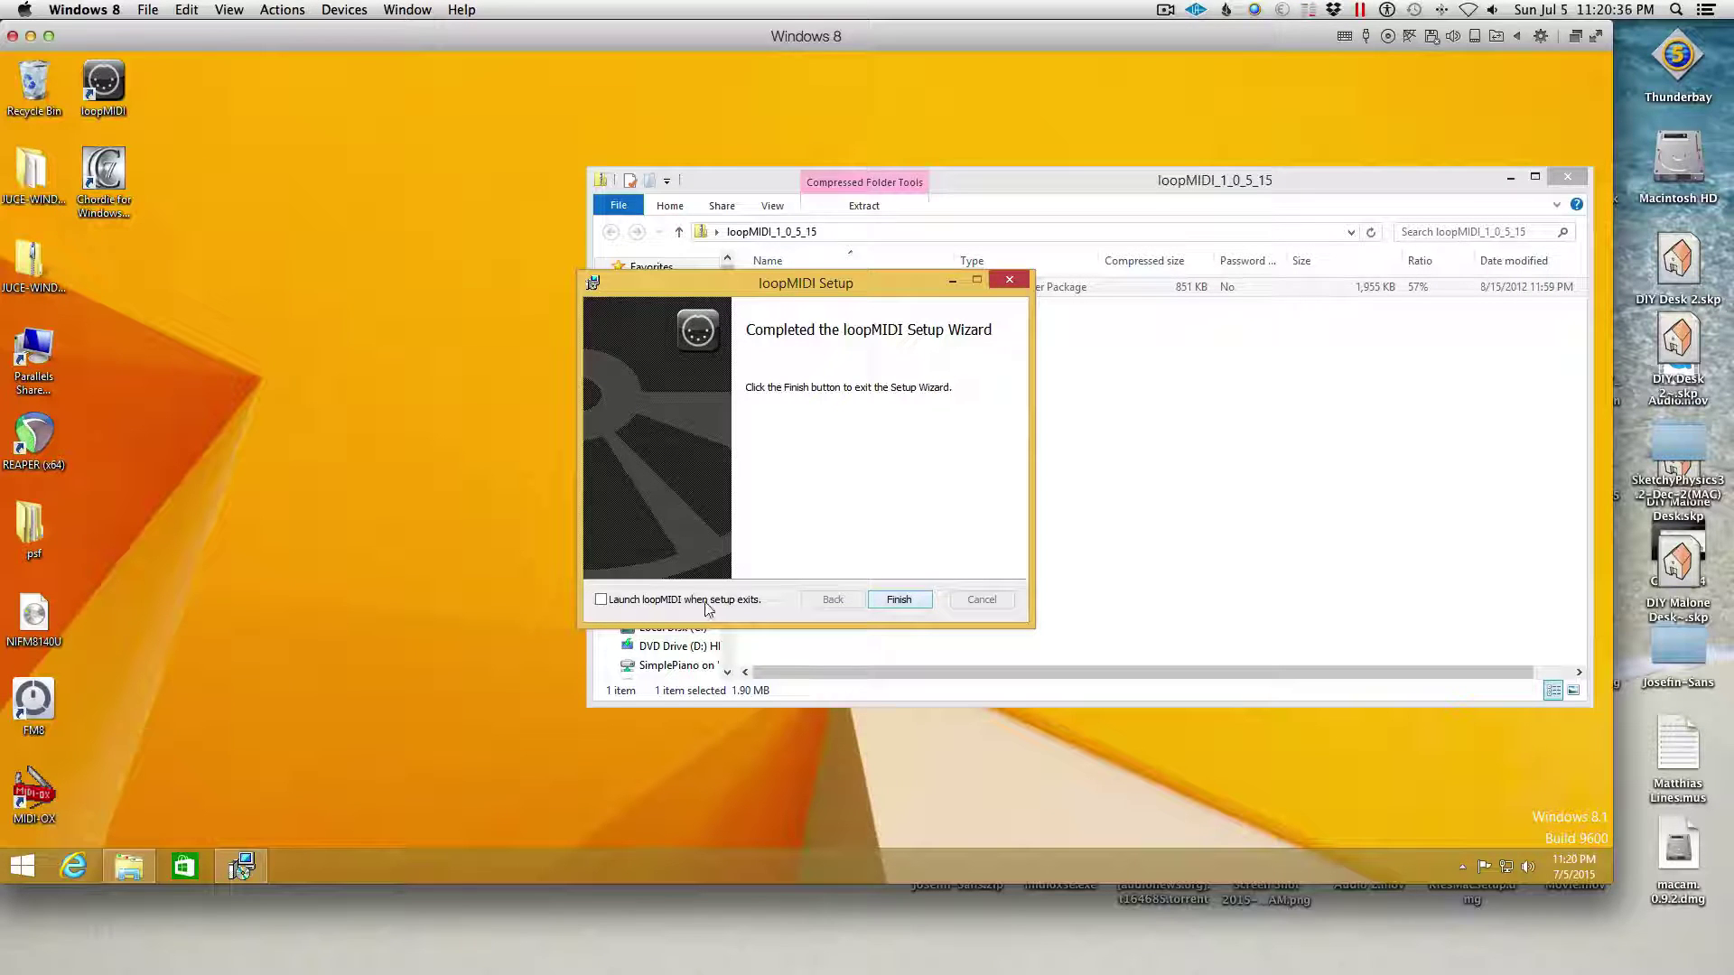
Finish the loopMIDI setup wizard and close the zip folder window.
{"action": "left_click", "coordinate": [894, 602]}
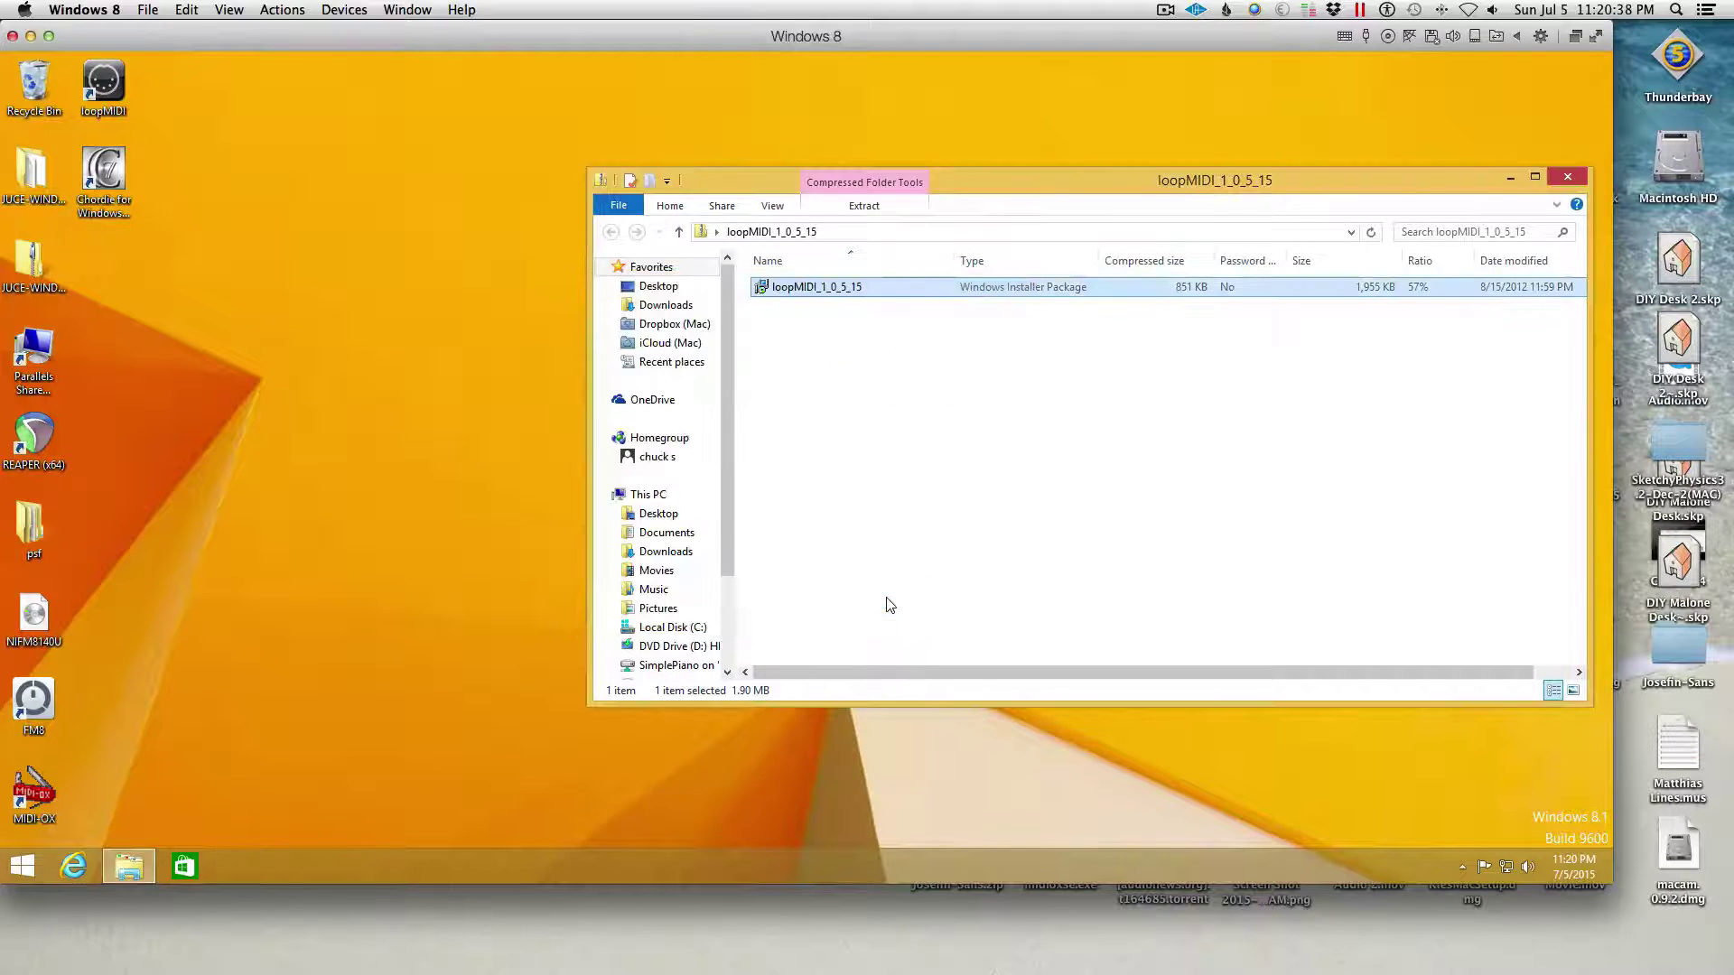
{"action": "left_click", "coordinate": [118, 79]}
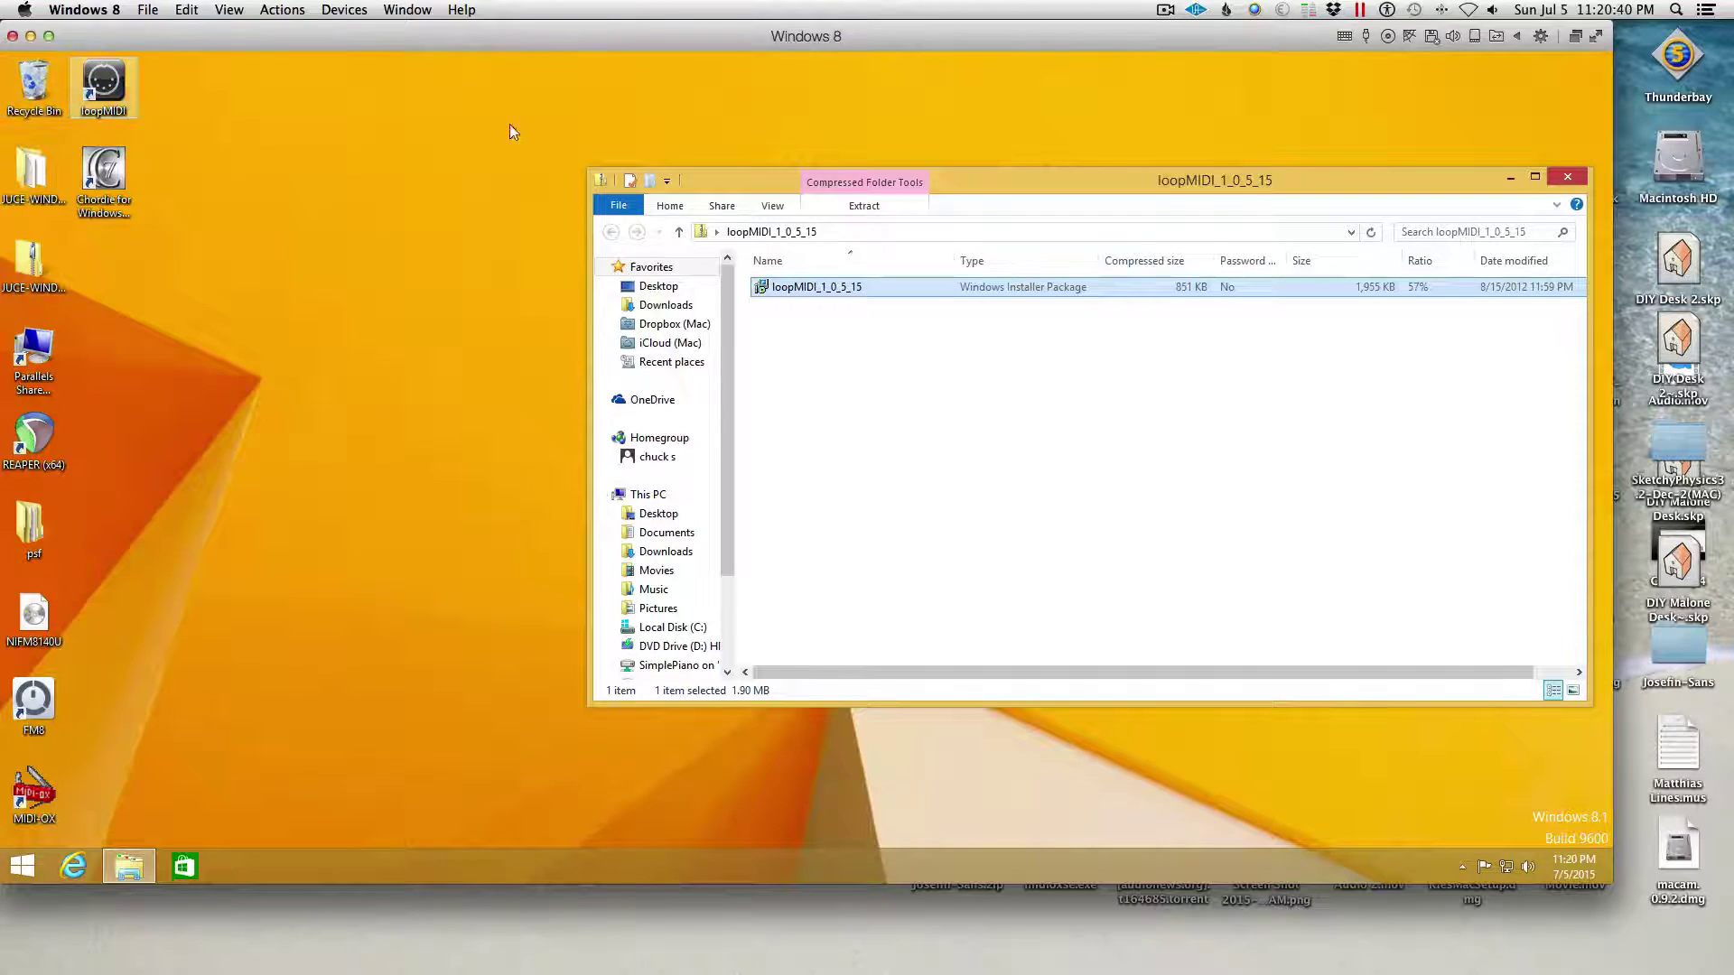
{"action": "left_click", "coordinate": [1567, 177]}
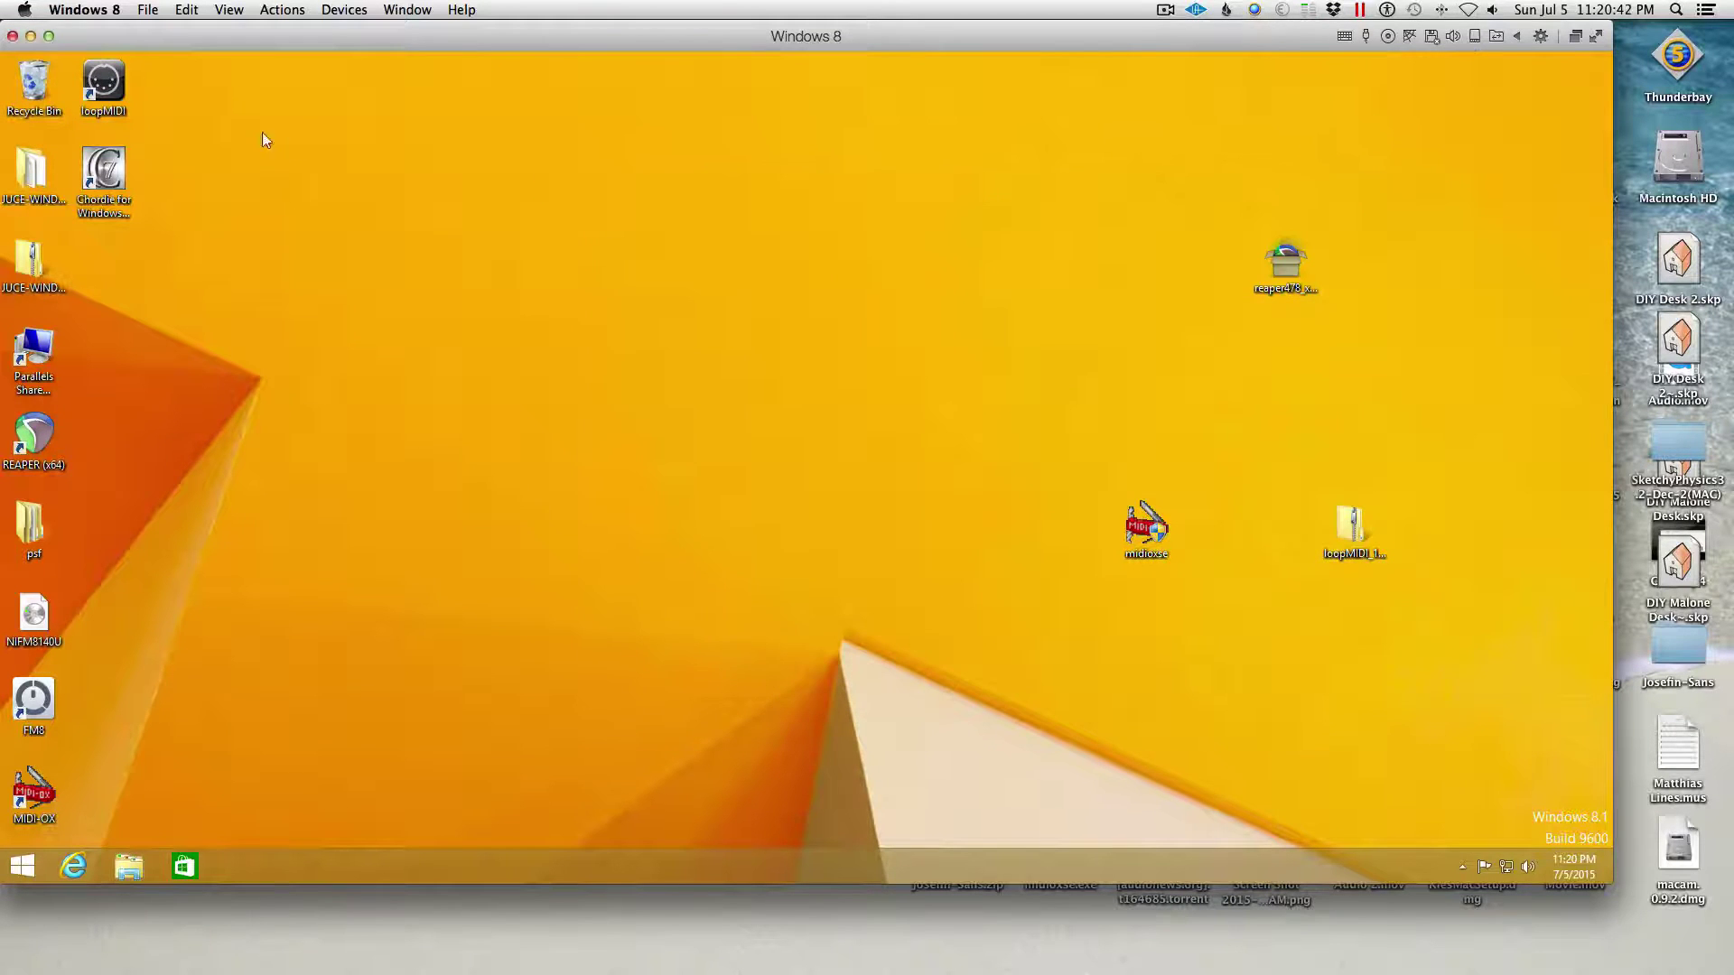
Launch loopMIDI, add the 'loopMIDI Port' port, and move the window to the lower right.
{"action": "double_click", "coordinate": [106, 83]}
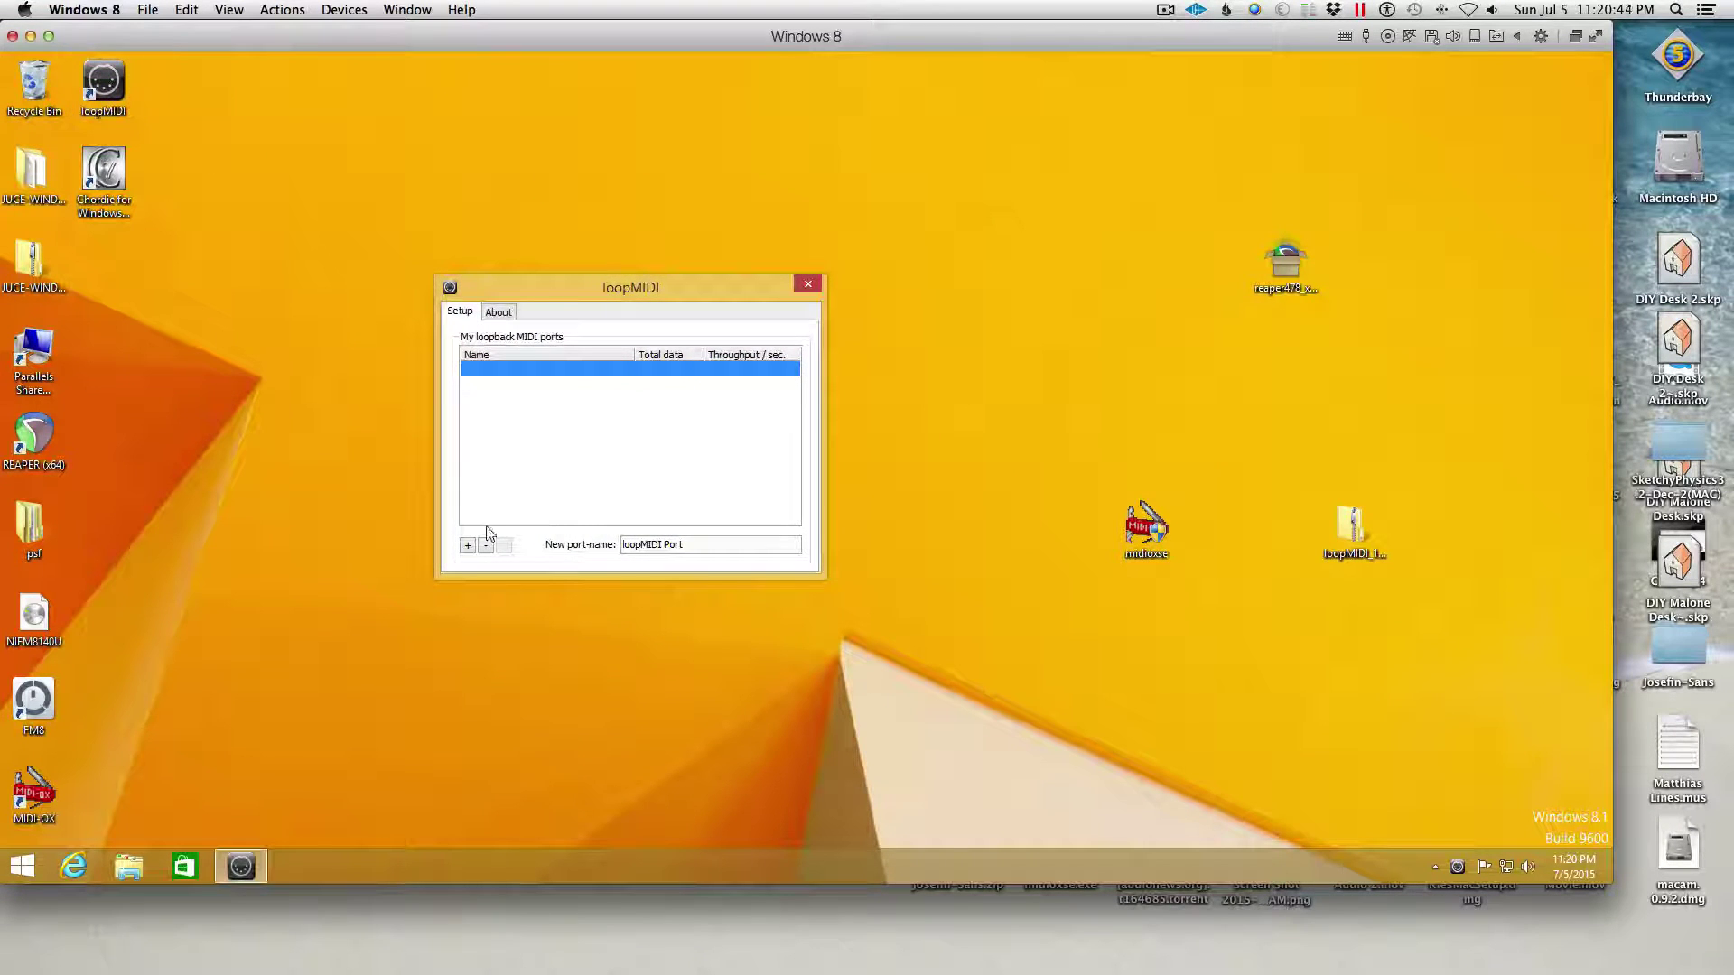
{"action": "left_click", "coordinate": [467, 546]}
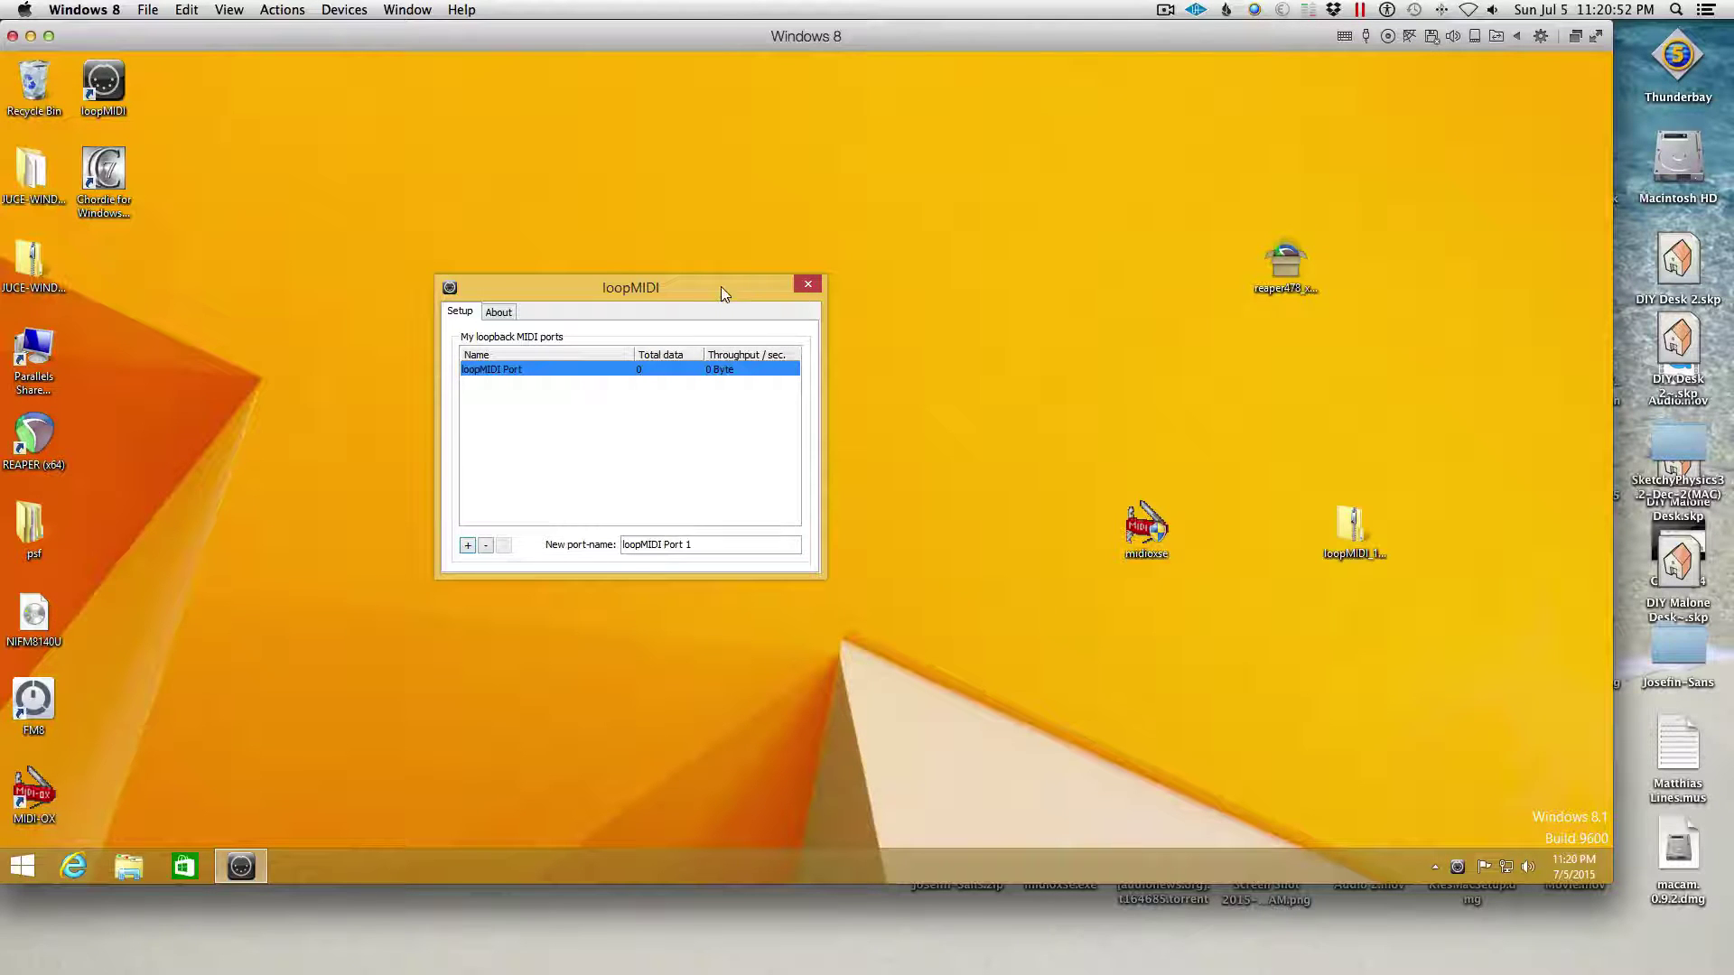
{"action": "left_click_drag", "start_coordinate": [721, 285], "coordinate": [1492, 544]}
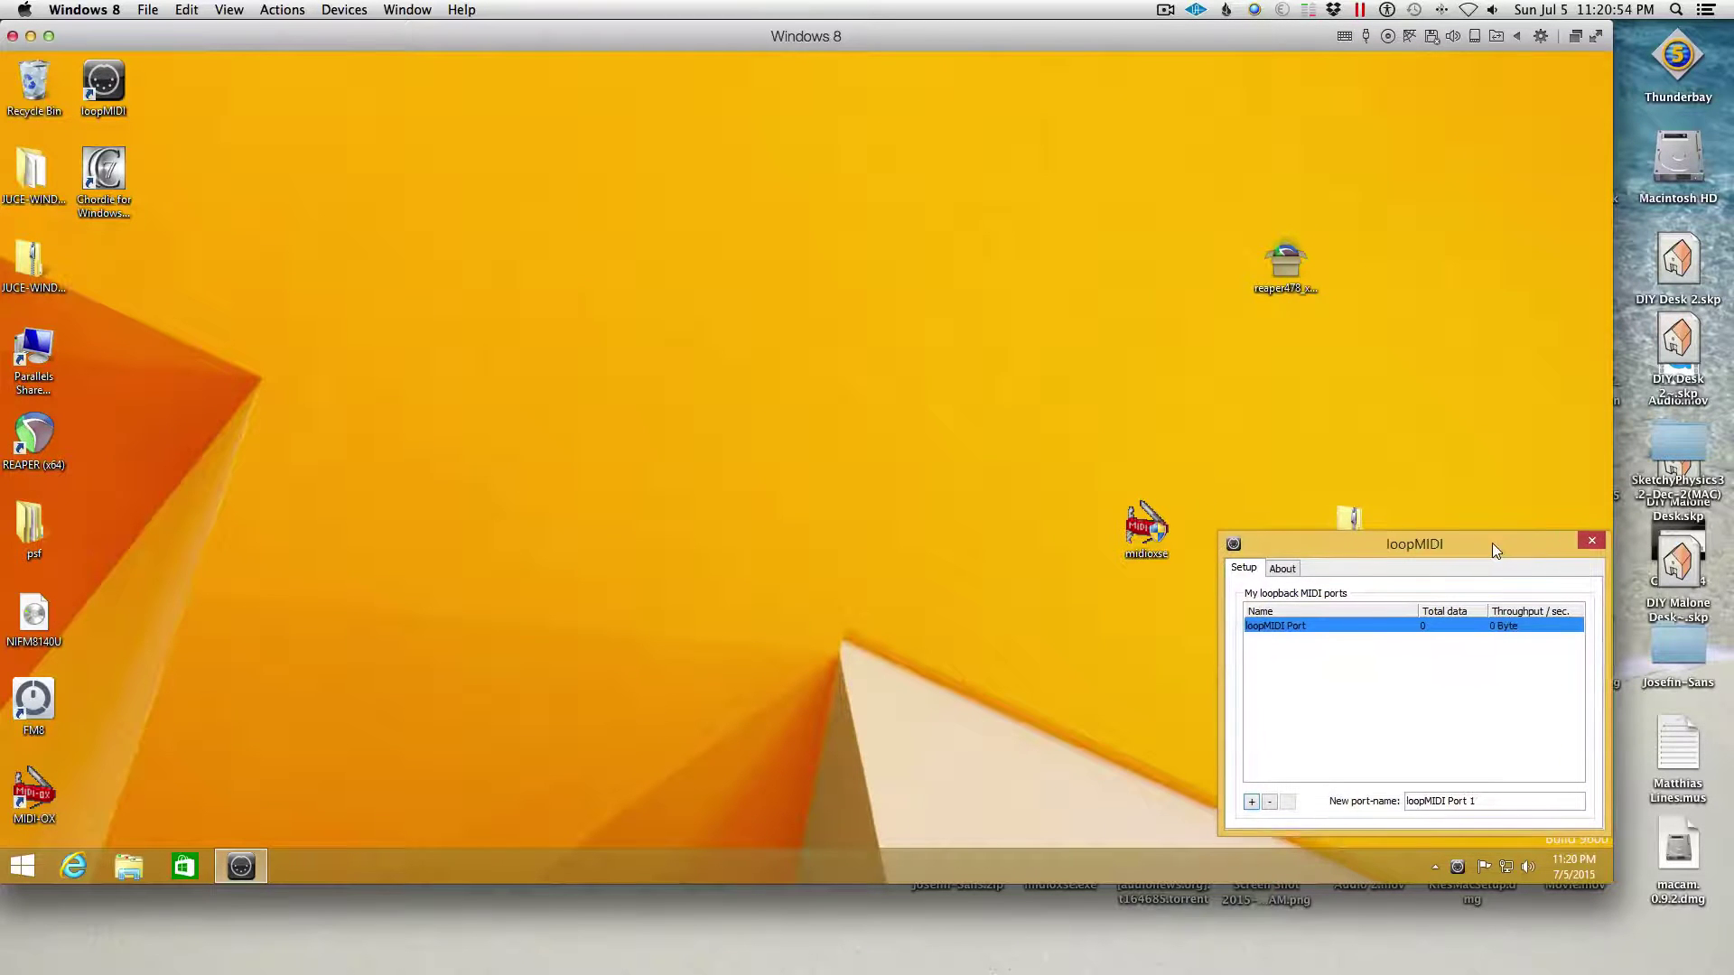
Launch REAPER (x64) with TestProject and dismiss the reminder via Still Evaluating.
{"action": "double_click", "coordinate": [52, 436]}
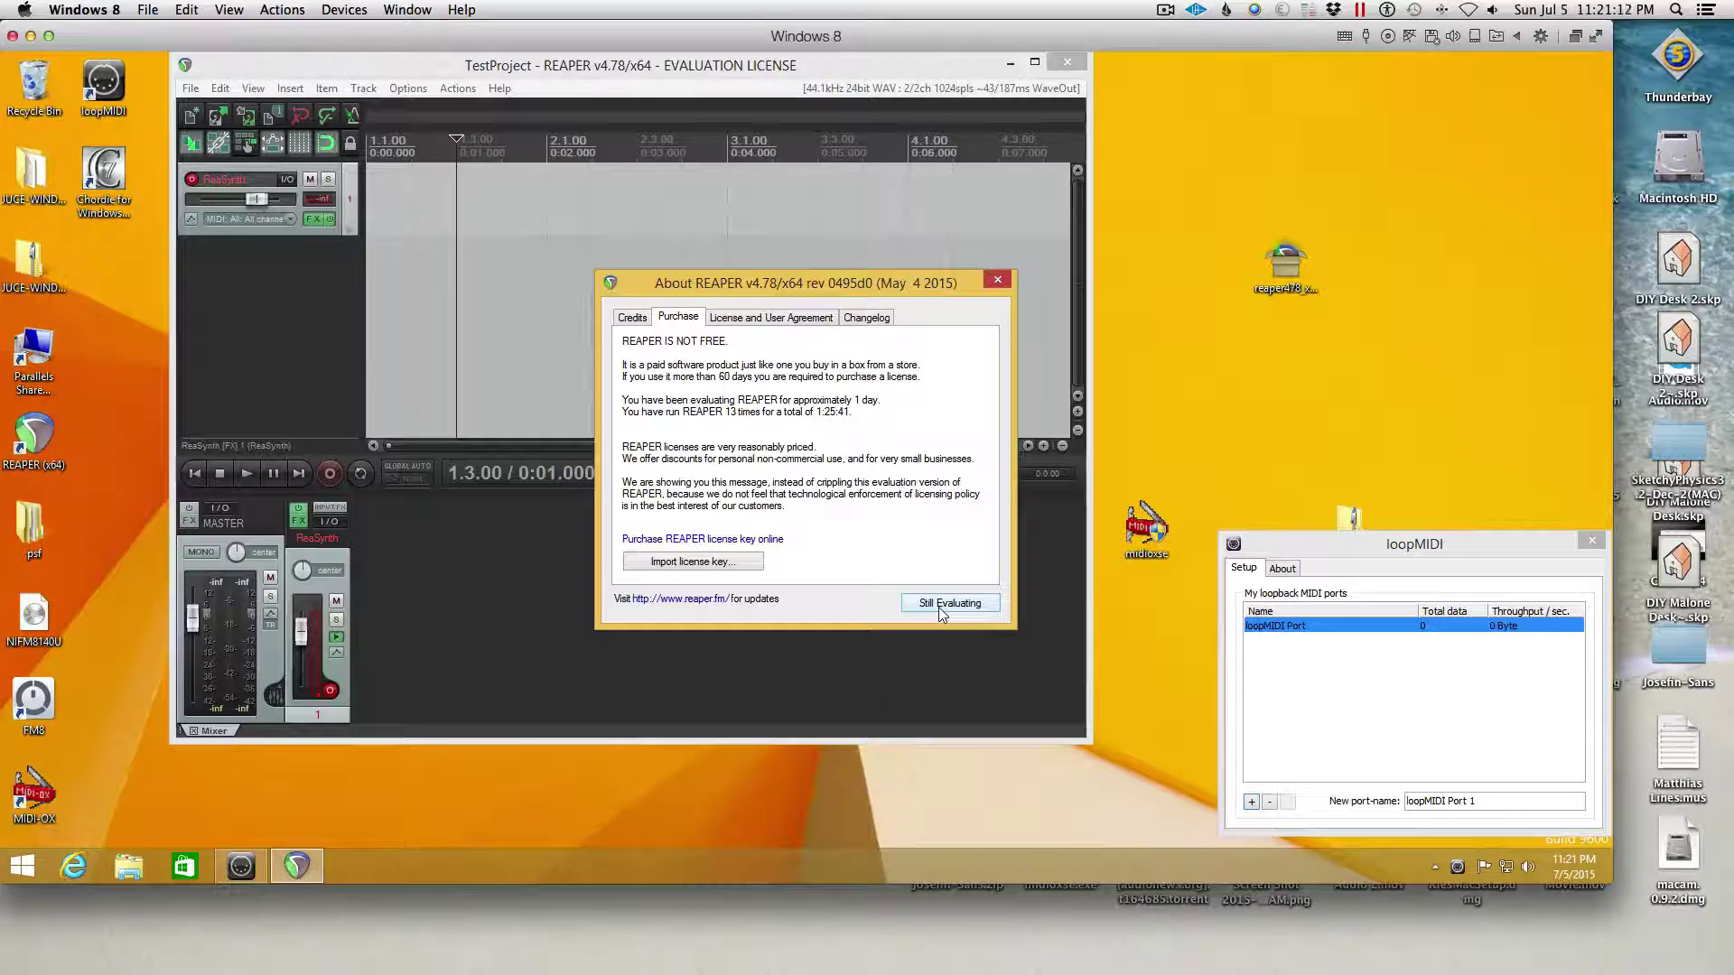
{"action": "left_click", "coordinate": [940, 608]}
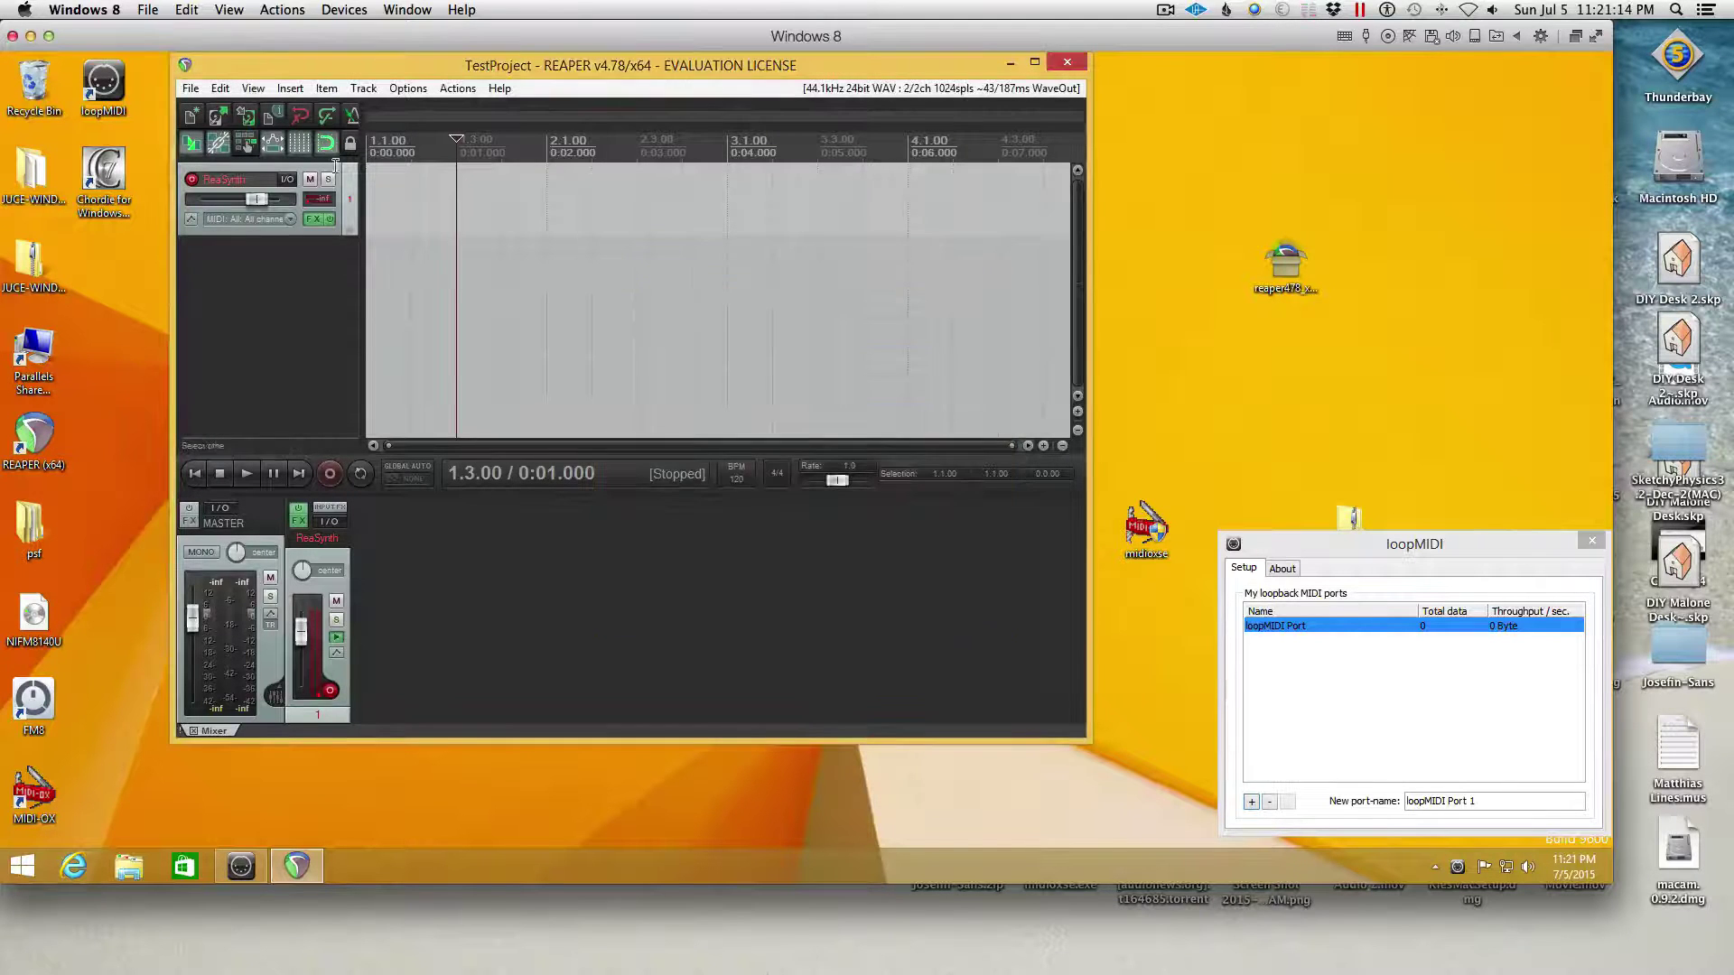
Open REAPER Preferences and review the loopMIDI Port, KRONOS and STUDIOLOGIC MIDI inputs.
{"action": "left_click", "coordinate": [407, 87]}
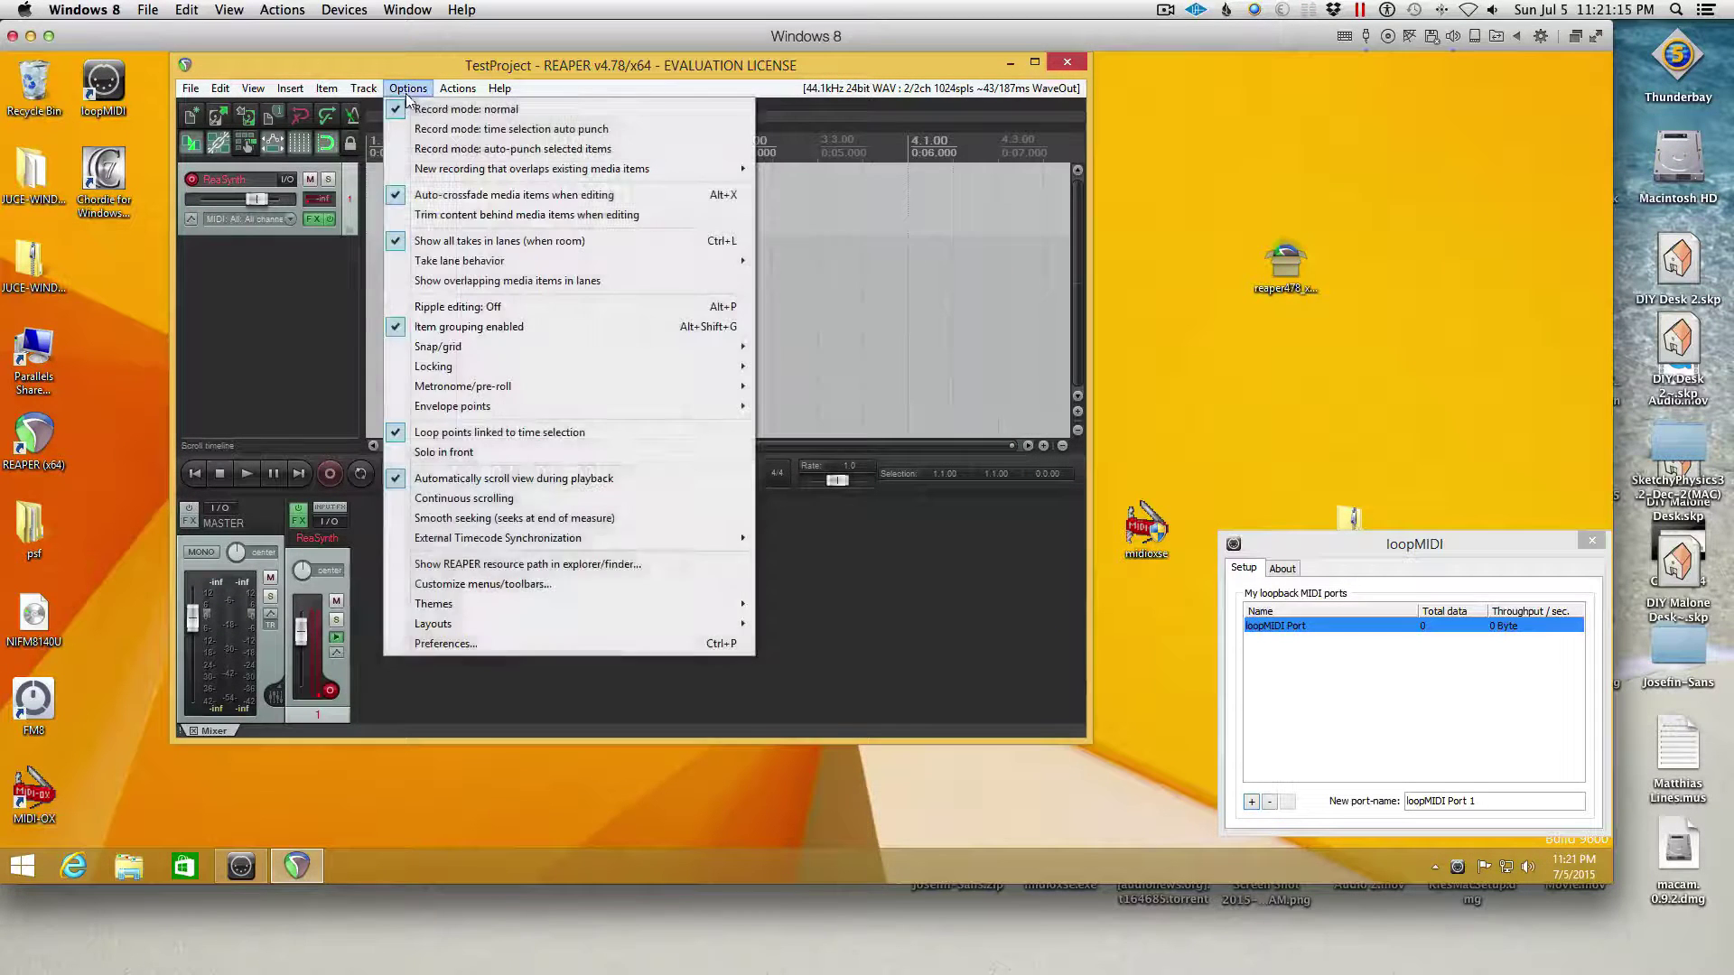
{"action": "left_click", "coordinate": [463, 644]}
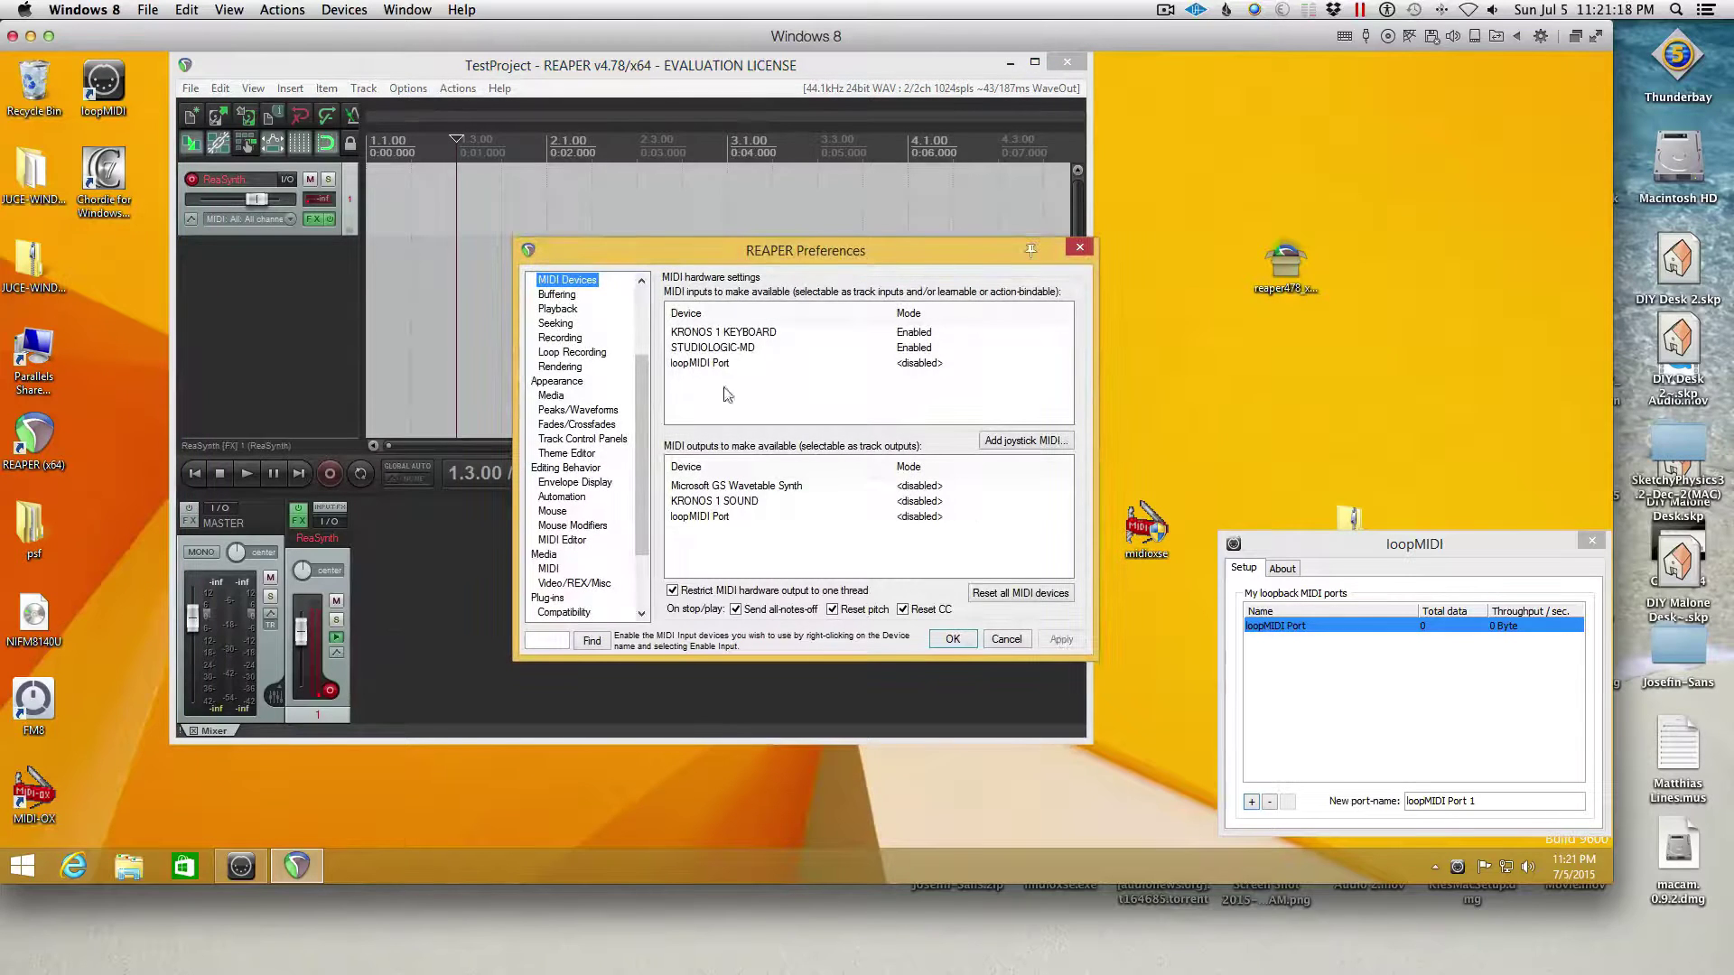
{"action": "left_click", "coordinate": [696, 364]}
{"action": "left_click", "coordinate": [765, 334]}
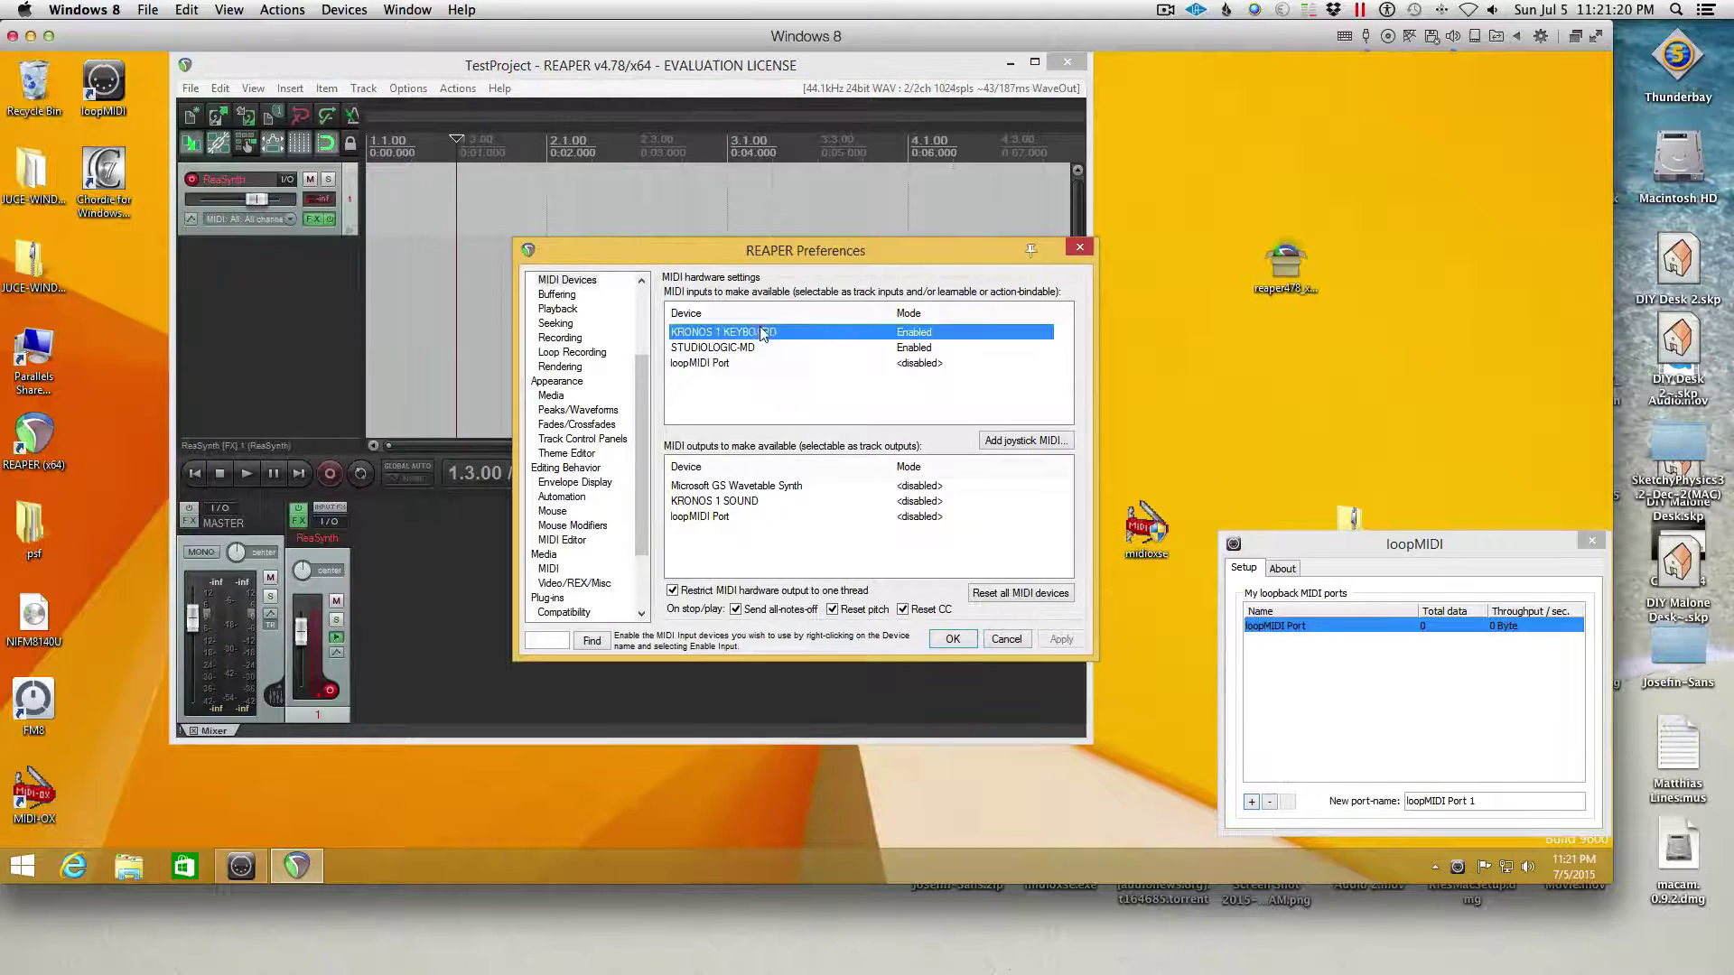
{"action": "left_click", "coordinate": [754, 348]}
{"action": "left_click", "coordinate": [760, 332]}
Enable loopMIDI Port as a MIDI output device, apply, and close Preferences.
{"action": "left_click", "coordinate": [781, 516]}
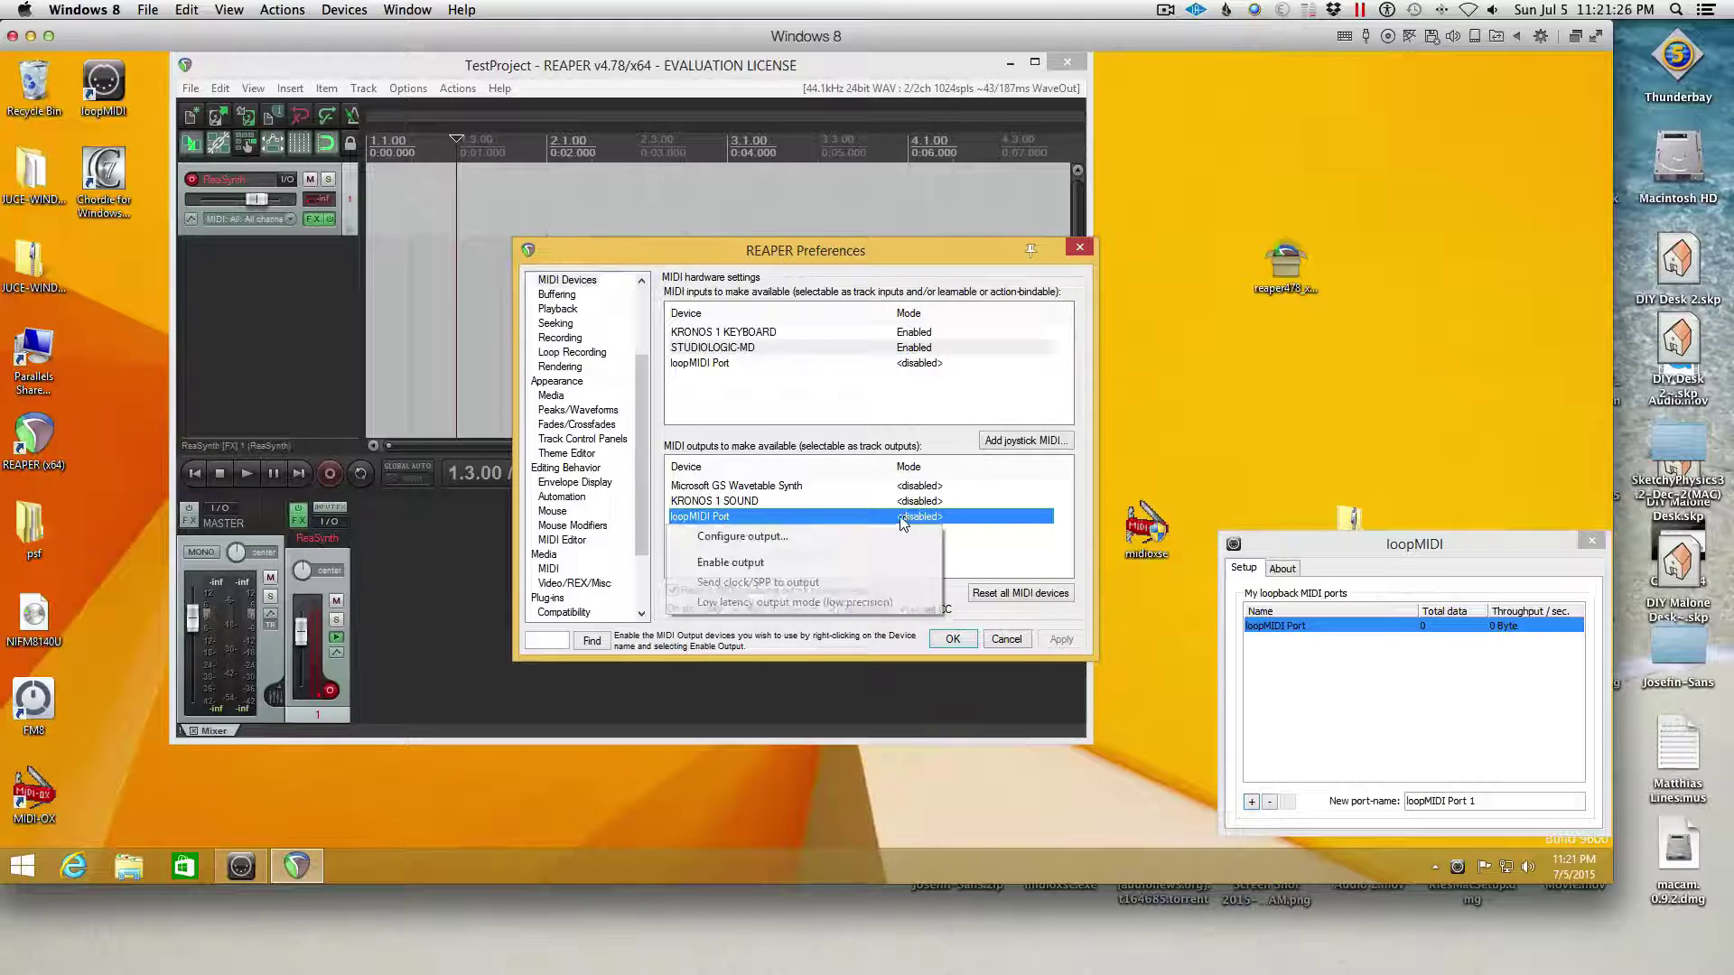
{"action": "right_click", "coordinate": [907, 520]}
{"action": "left_click", "coordinate": [853, 561]}
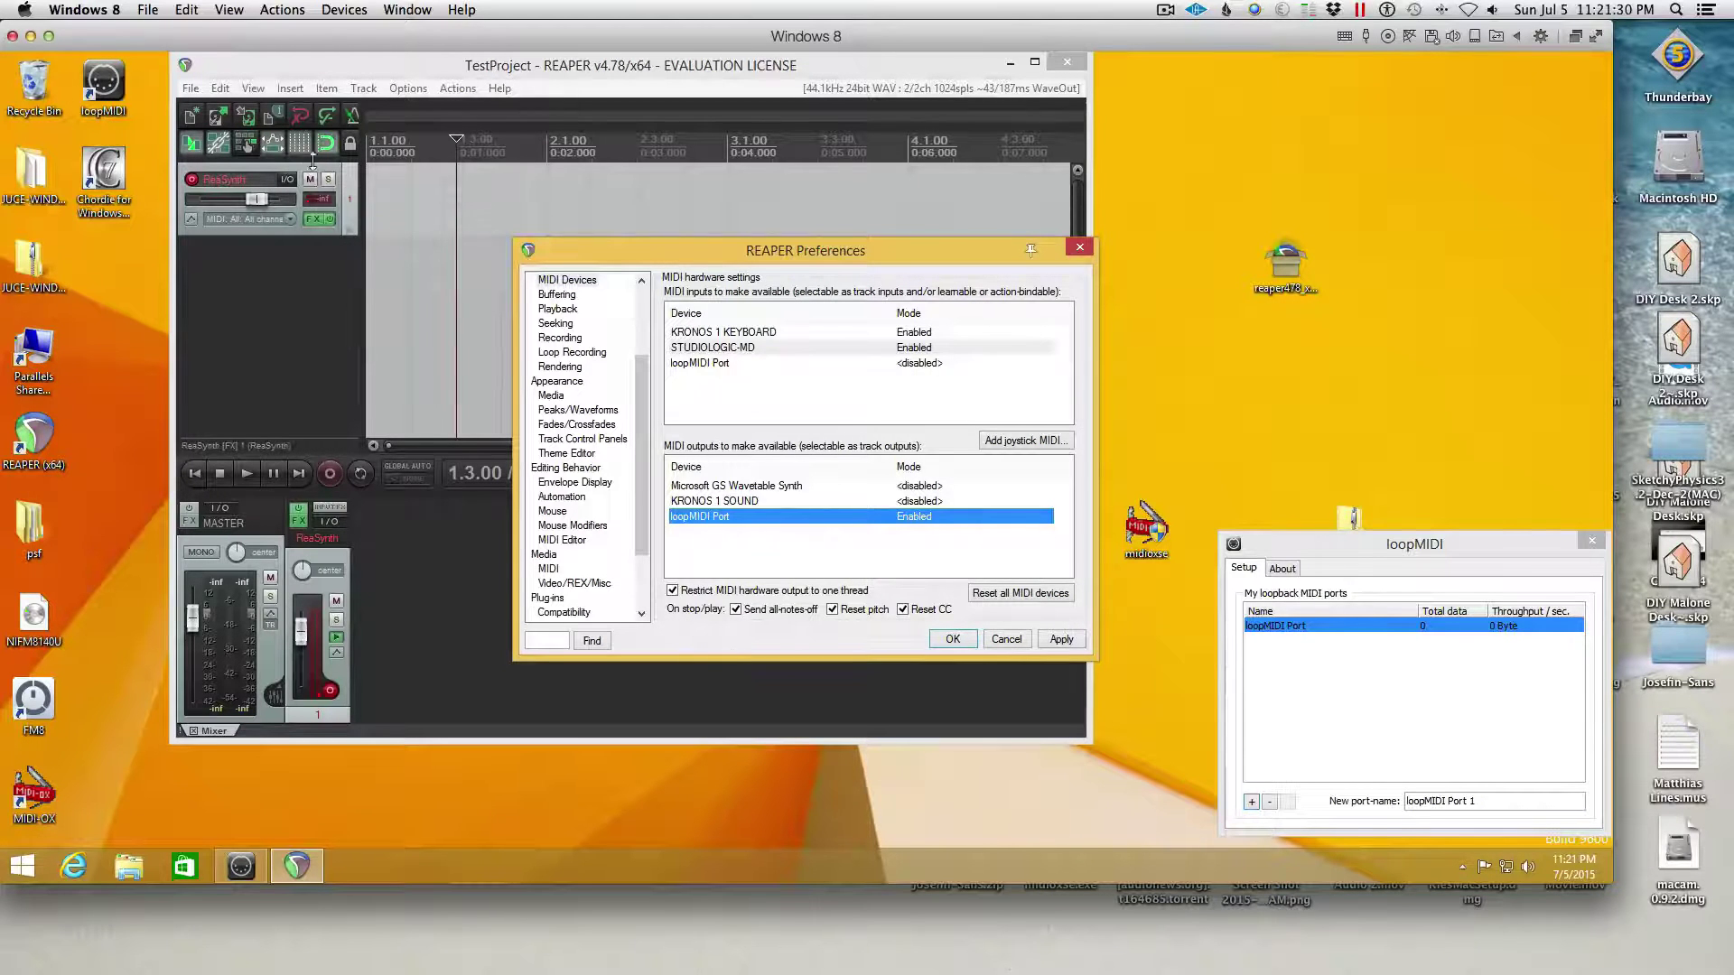
{"action": "left_click", "coordinate": [1061, 640]}
{"action": "left_click", "coordinate": [953, 640]}
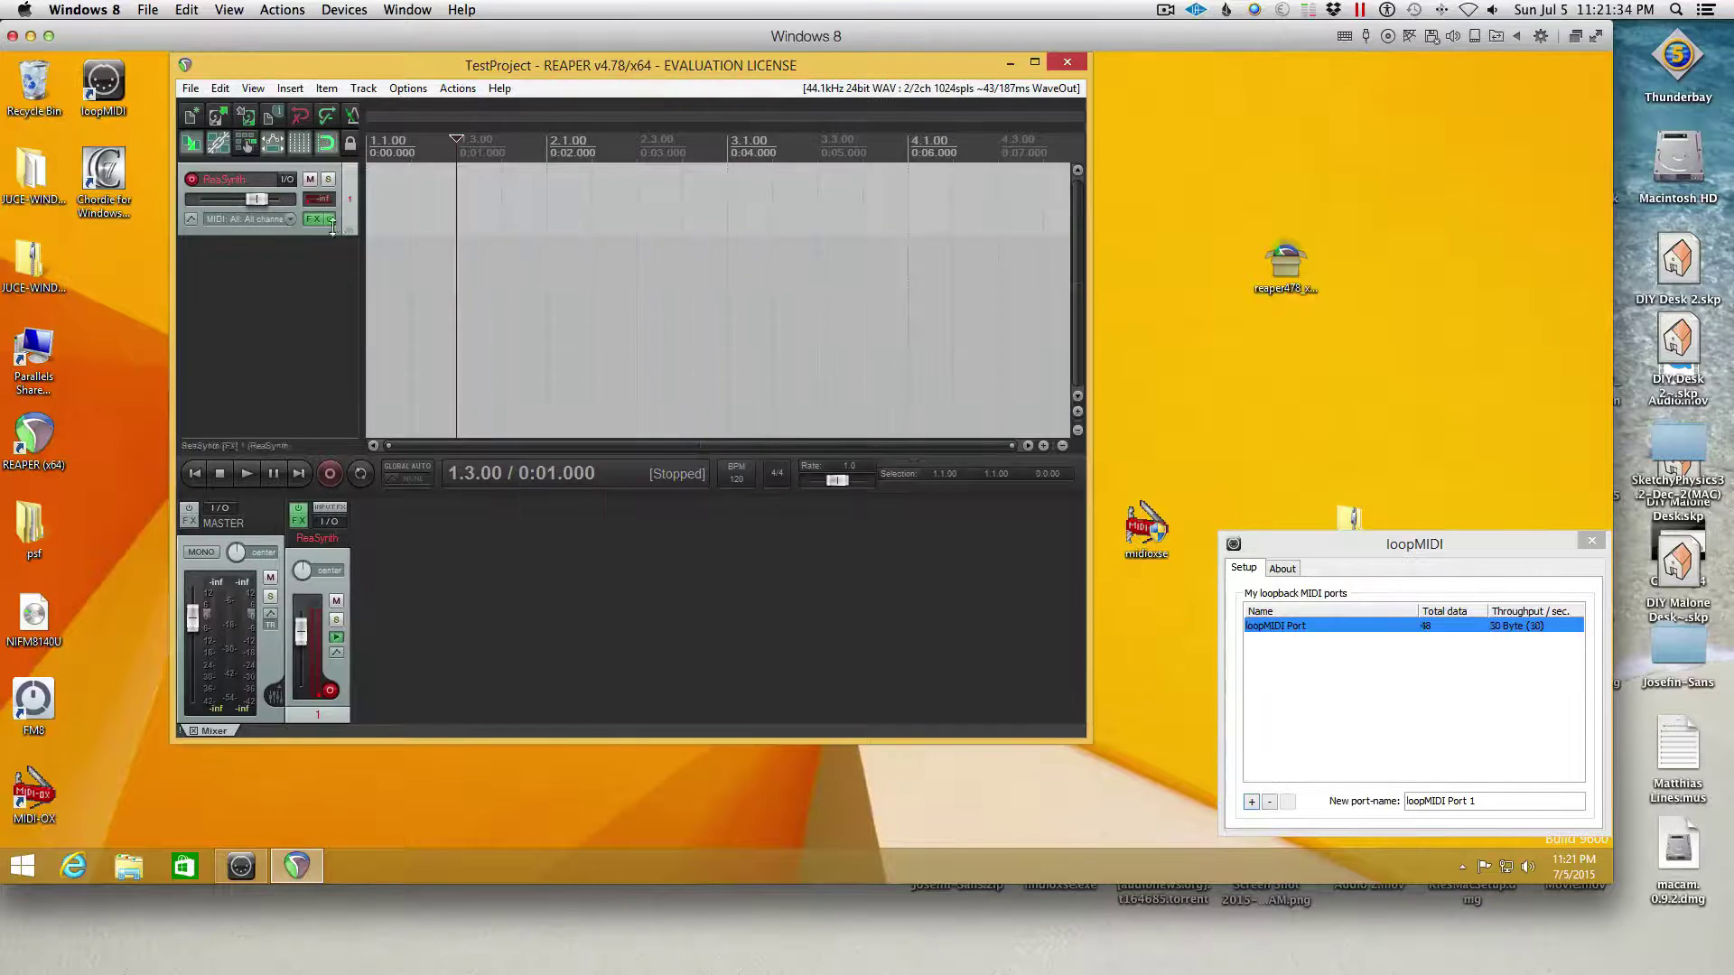
Check the ReaSynth track's record input, leaving it unchanged.
{"action": "right_click", "coordinate": [332, 166]}
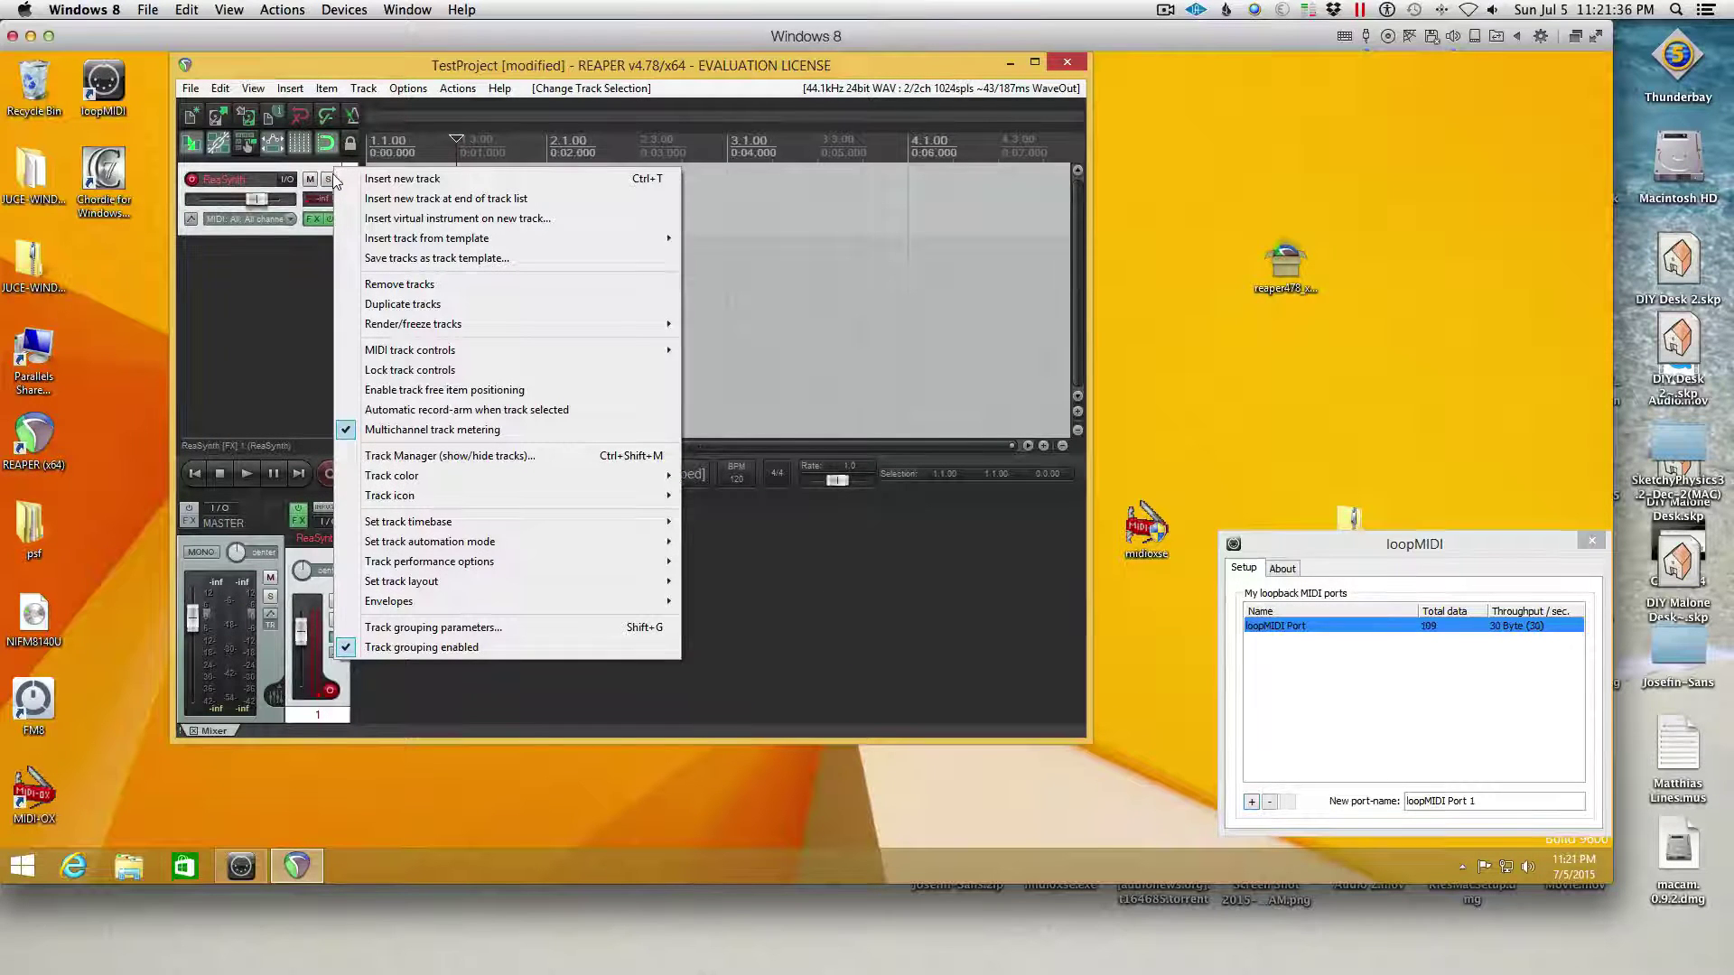
{"action": "mouse_move", "coordinate": [388, 348]}
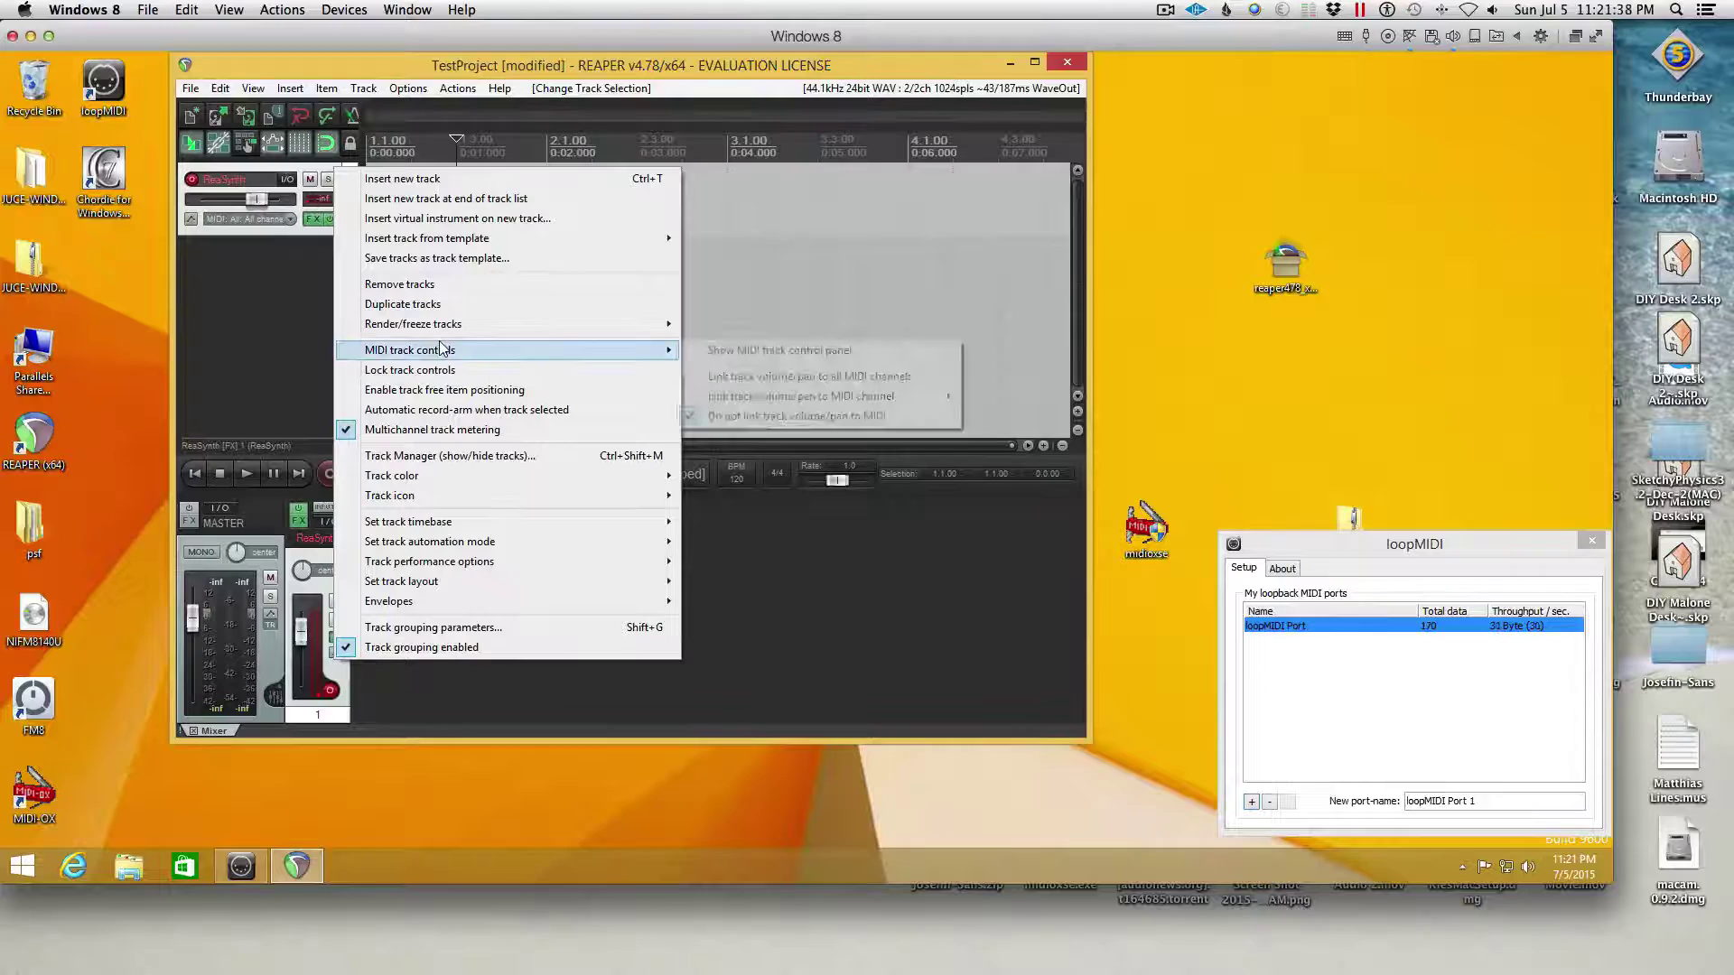
{"action": "left_click", "coordinate": [253, 220]}
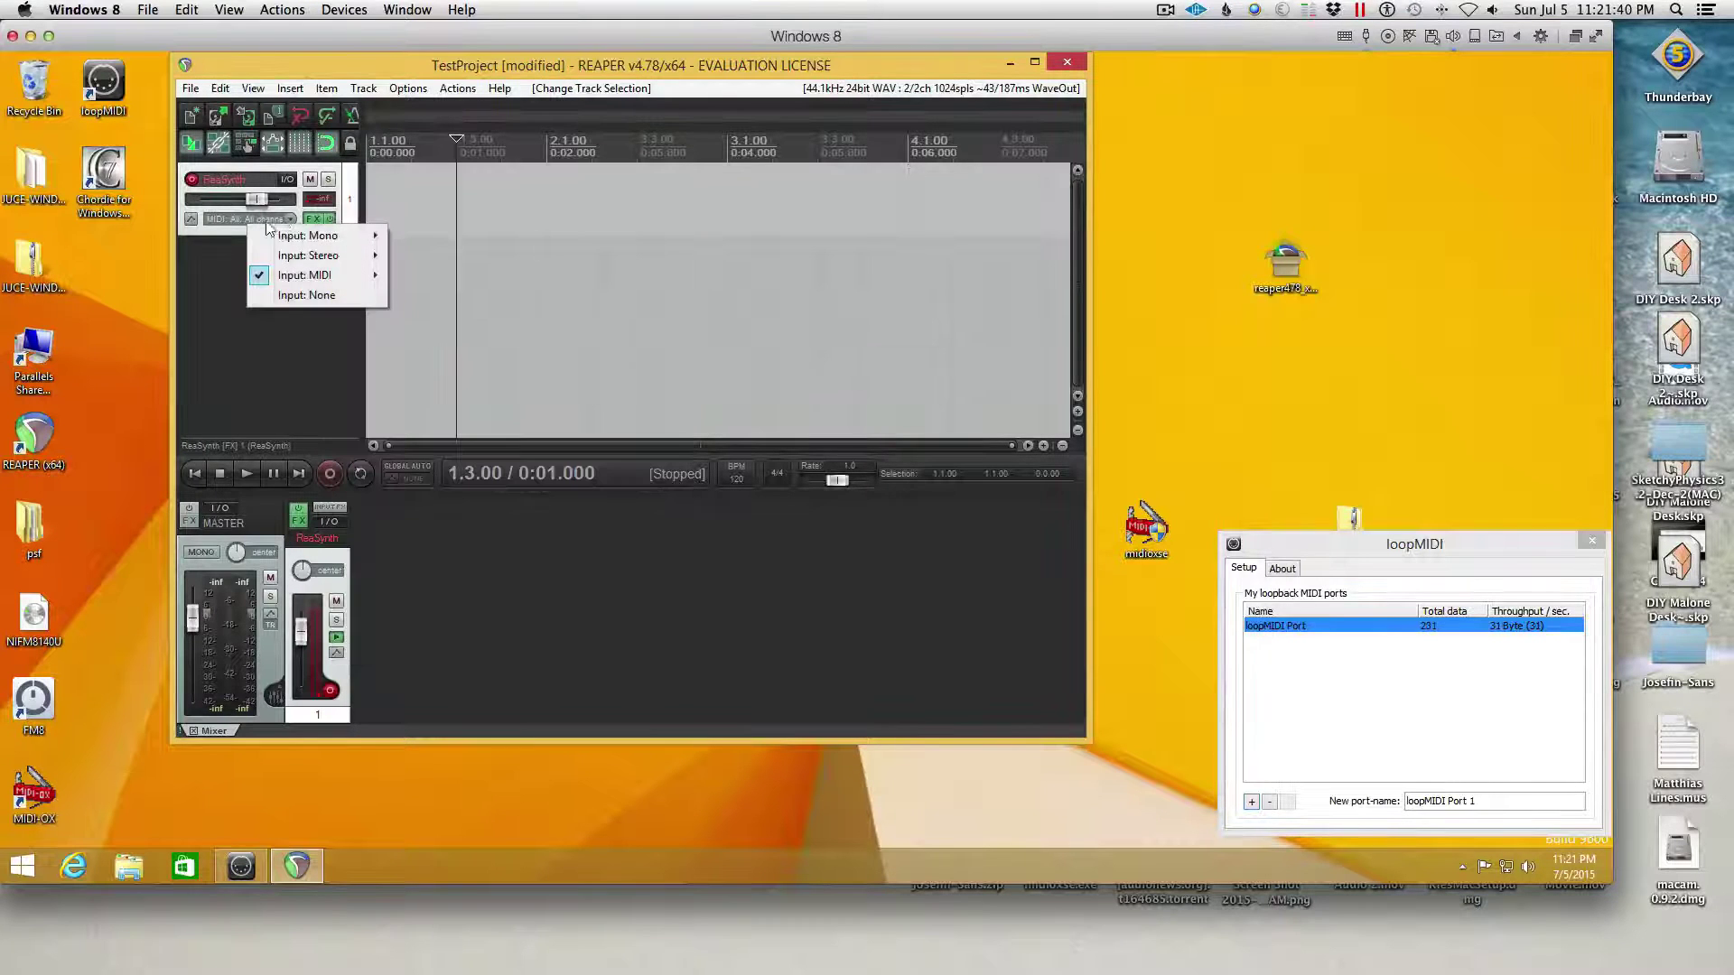
{"action": "left_click", "coordinate": [208, 242]}
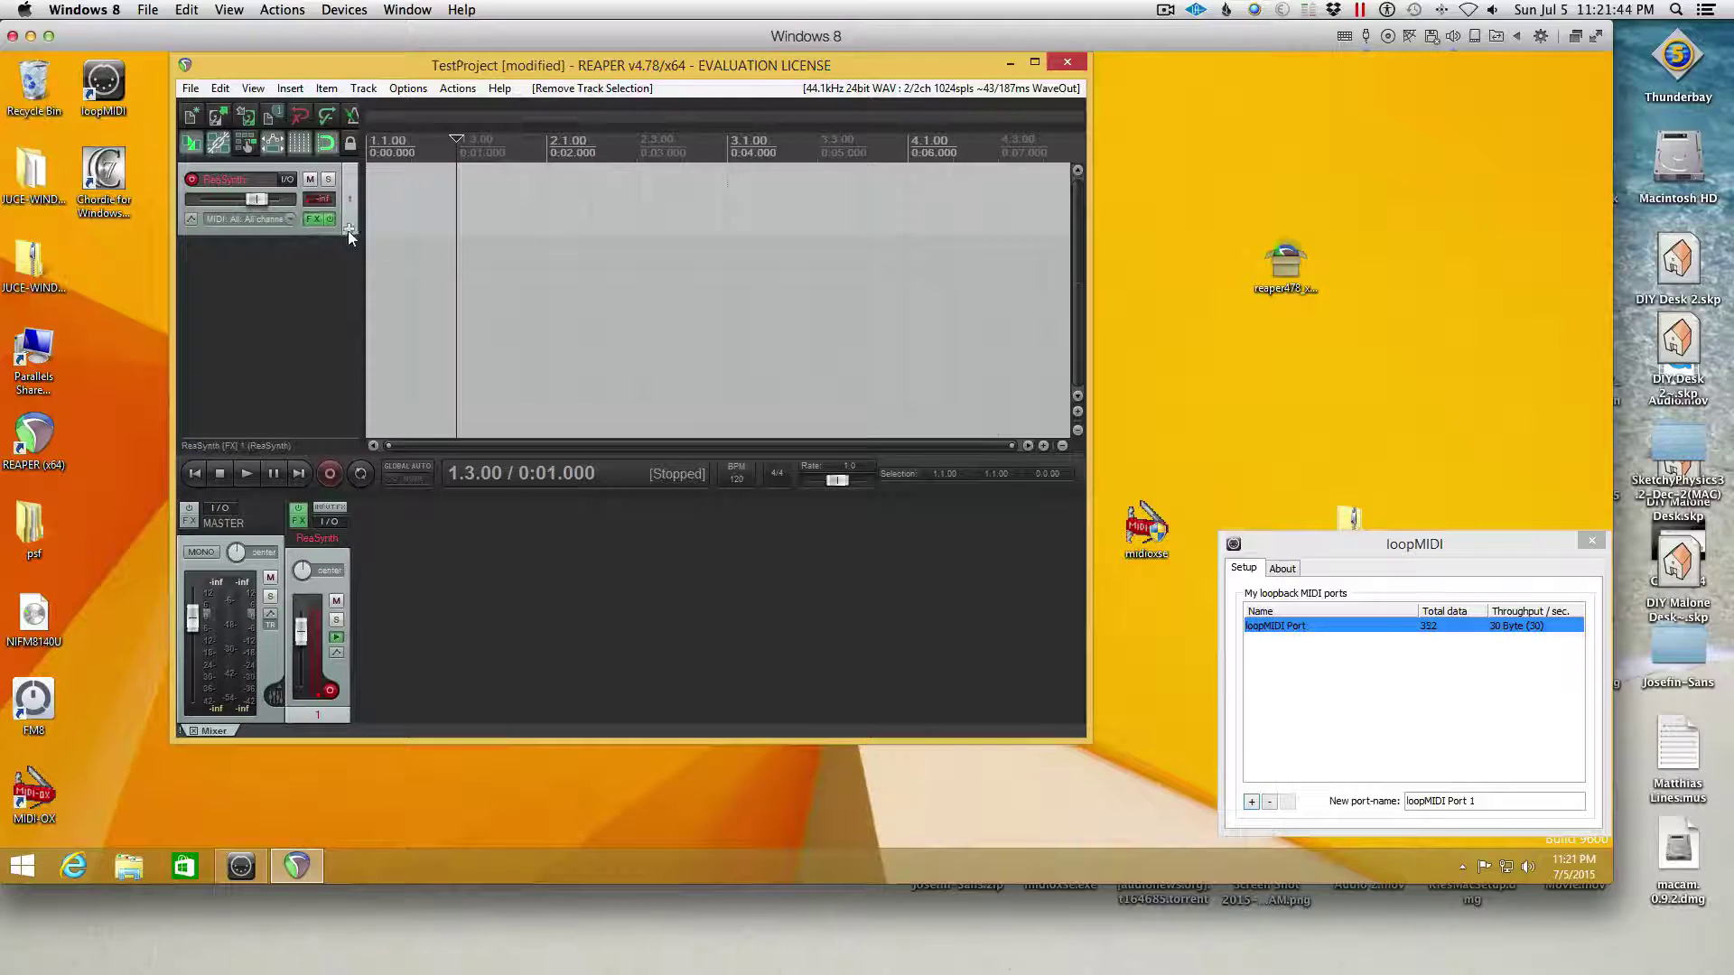
In track 1's routing window, set MIDI Hardware Output to loopMIDI Port.
{"action": "left_click", "coordinate": [329, 168]}
{"action": "left_click", "coordinate": [287, 180]}
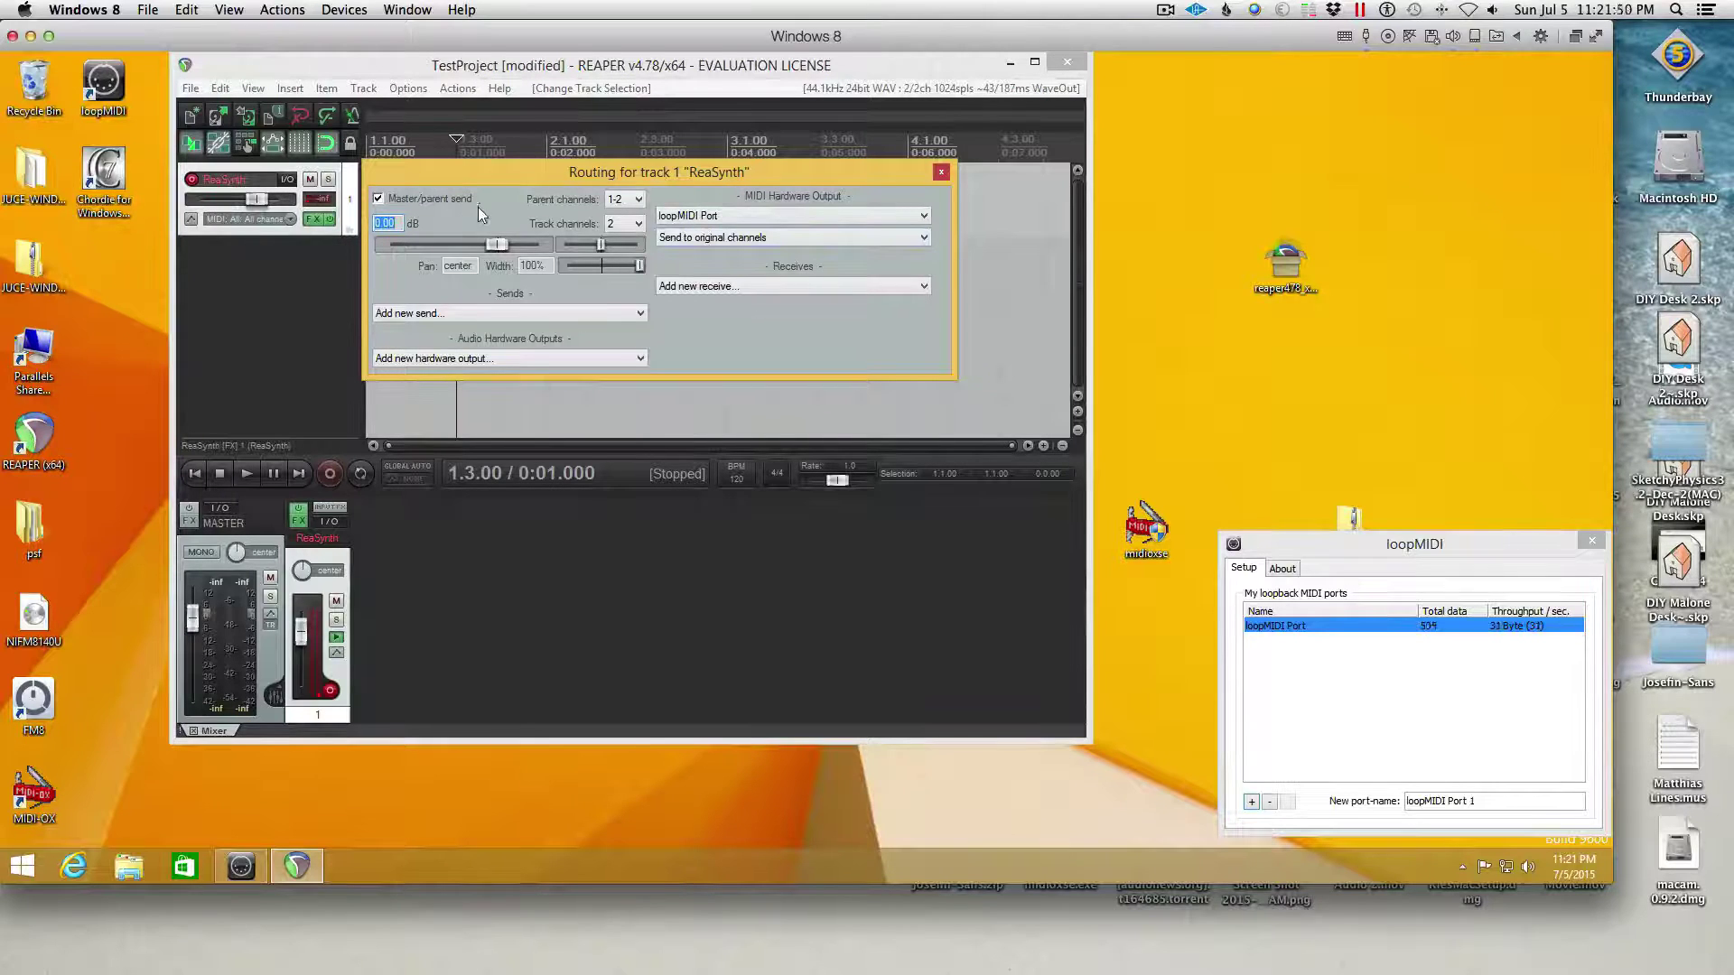
{"action": "left_click", "coordinate": [830, 216]}
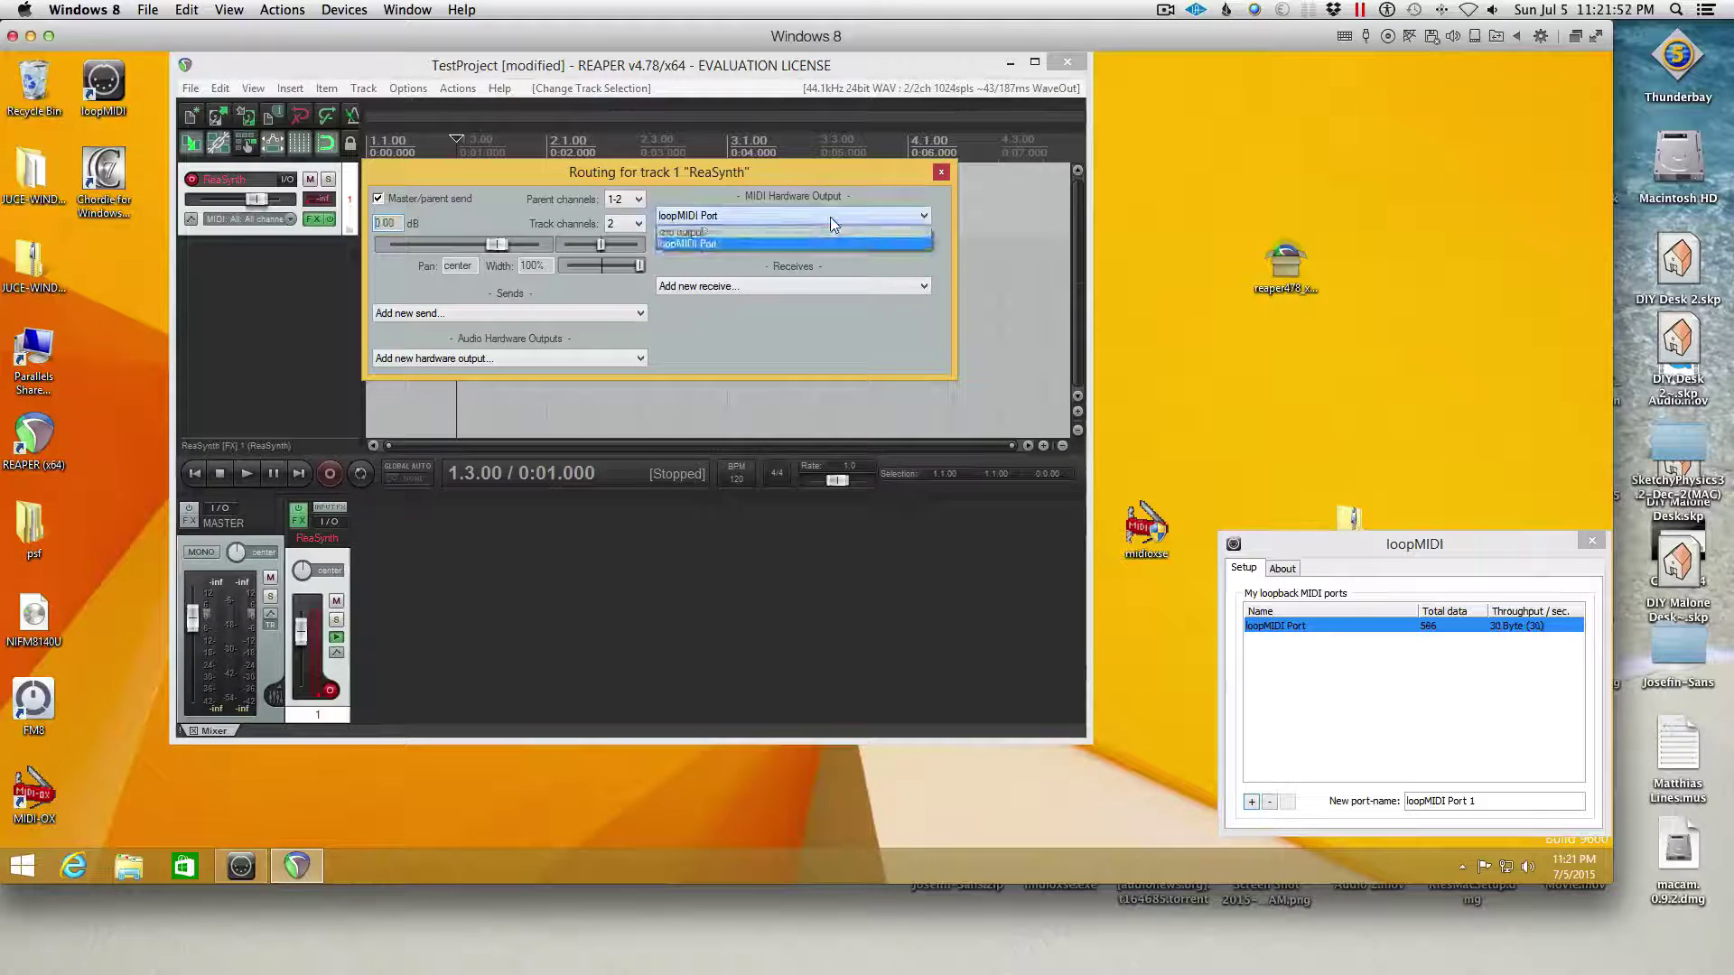
{"action": "left_click", "coordinate": [782, 243]}
{"action": "left_click", "coordinate": [742, 216]}
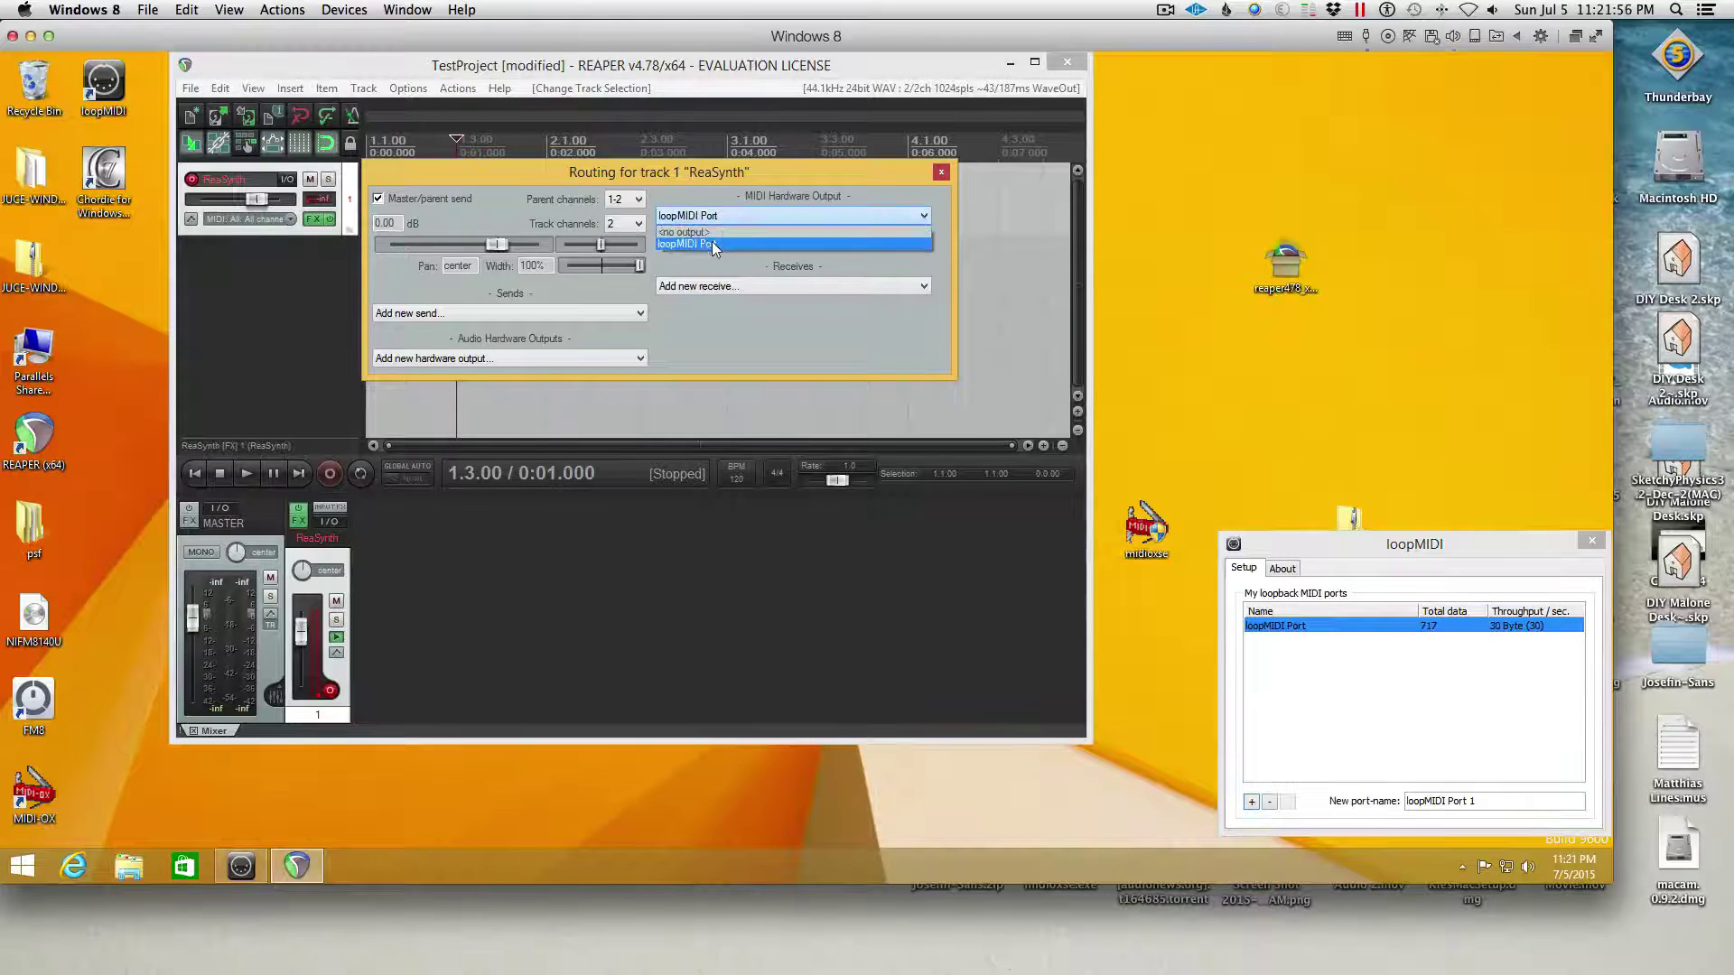
{"action": "left_click", "coordinate": [714, 264]}
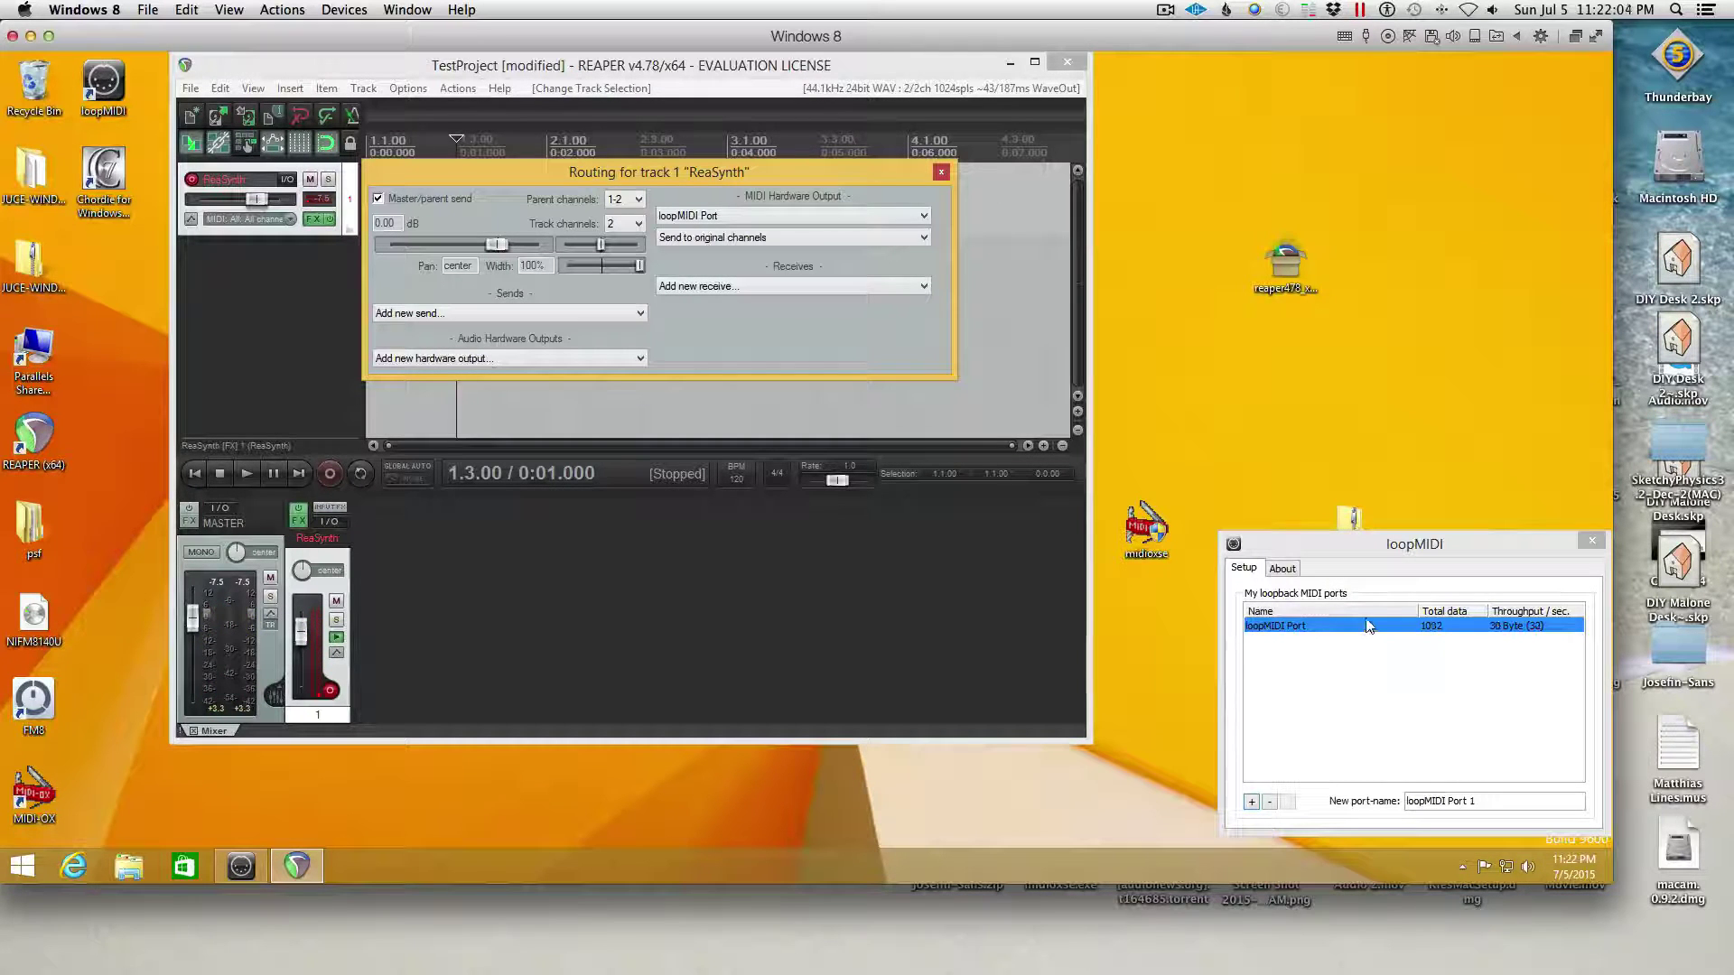
Launch FM8, keep loopMIDI Port On as a MIDI input, and load Piano/Keys > A Piano.
{"action": "left_click", "coordinate": [36, 709]}
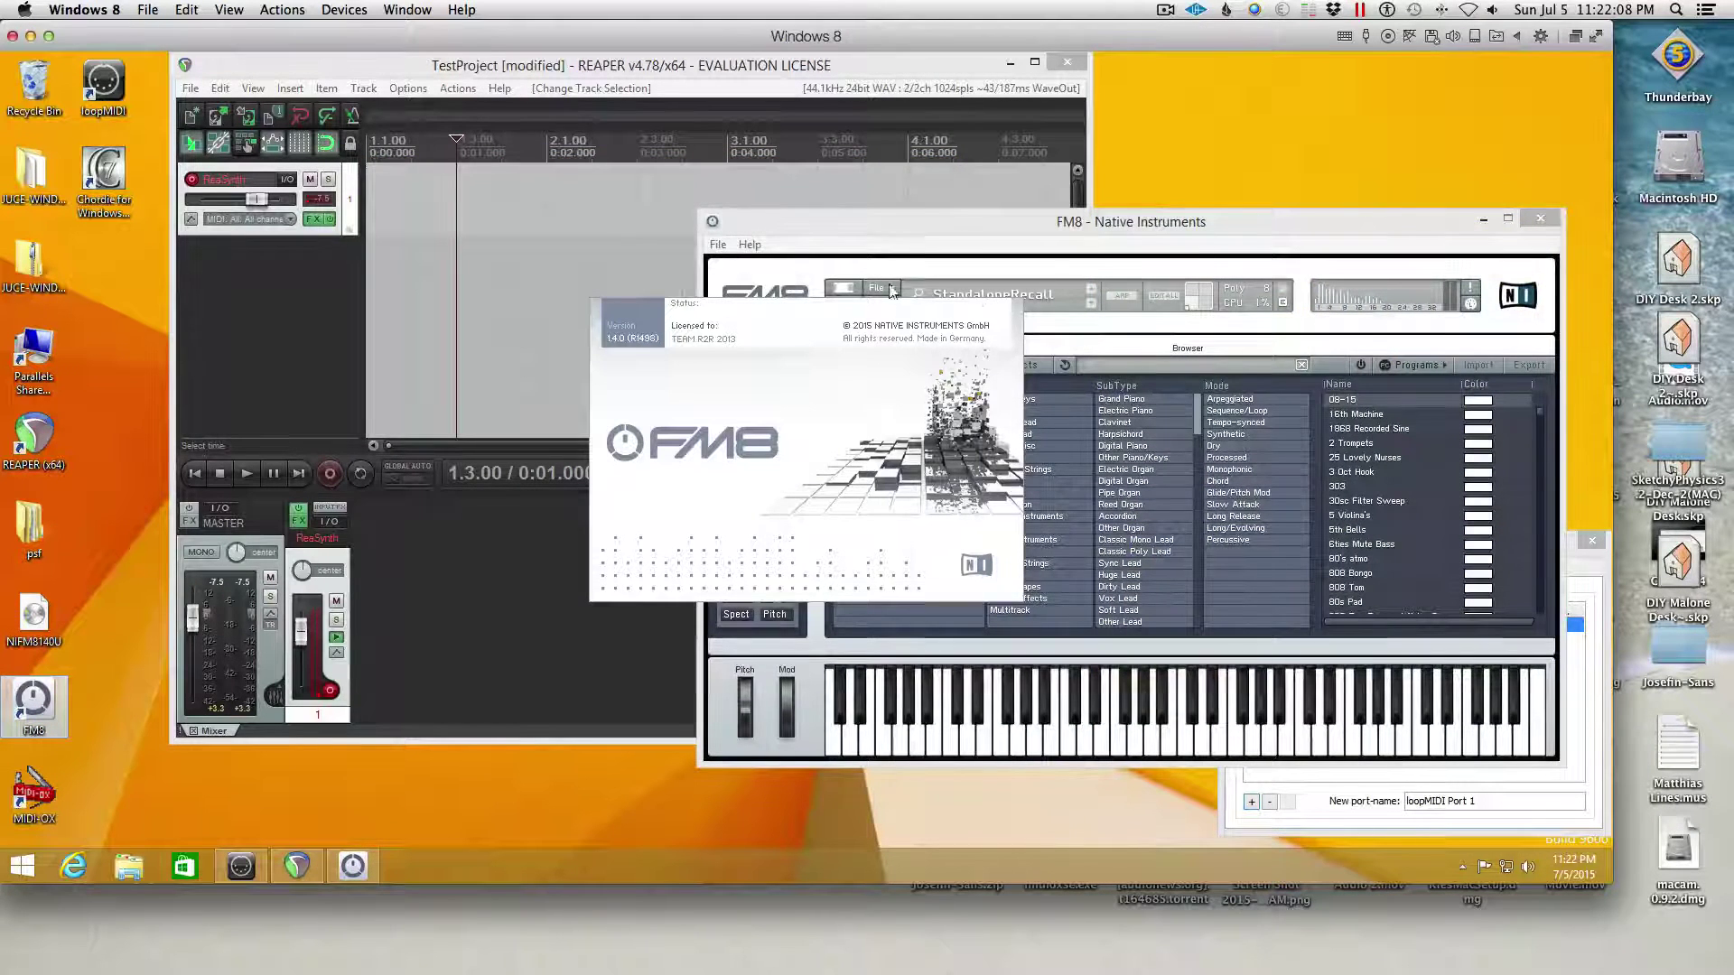
{"action": "left_click", "coordinate": [717, 245]}
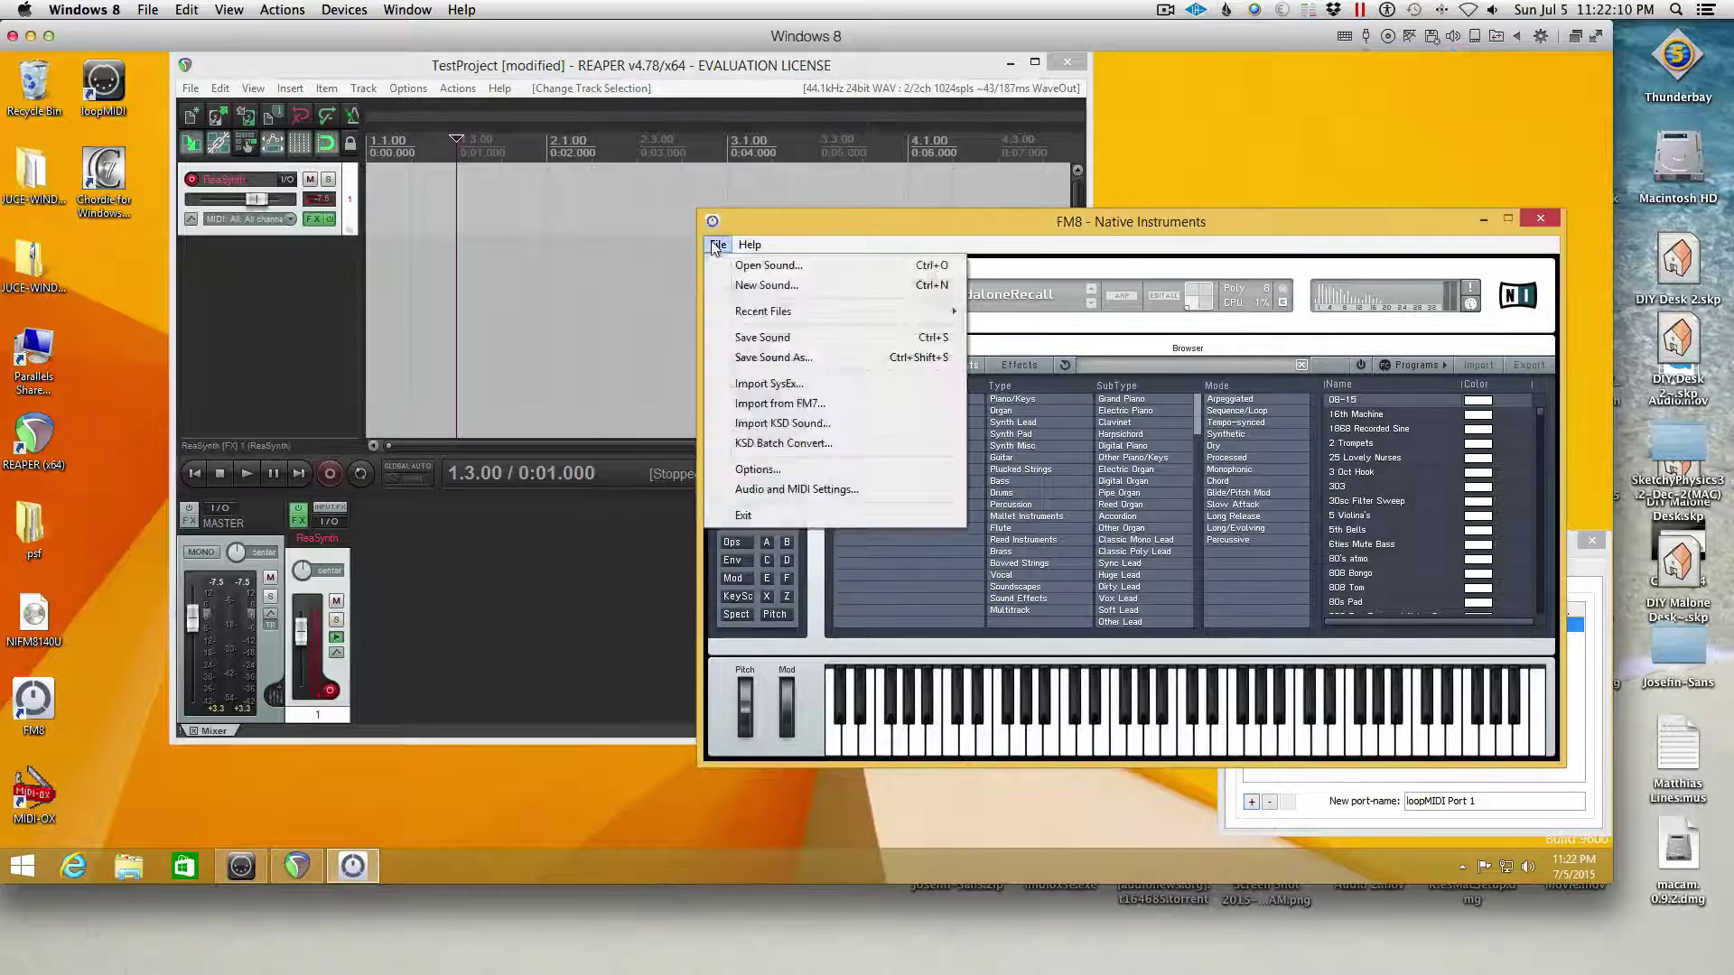
{"action": "left_click", "coordinate": [794, 488]}
{"action": "left_click", "coordinate": [826, 321]}
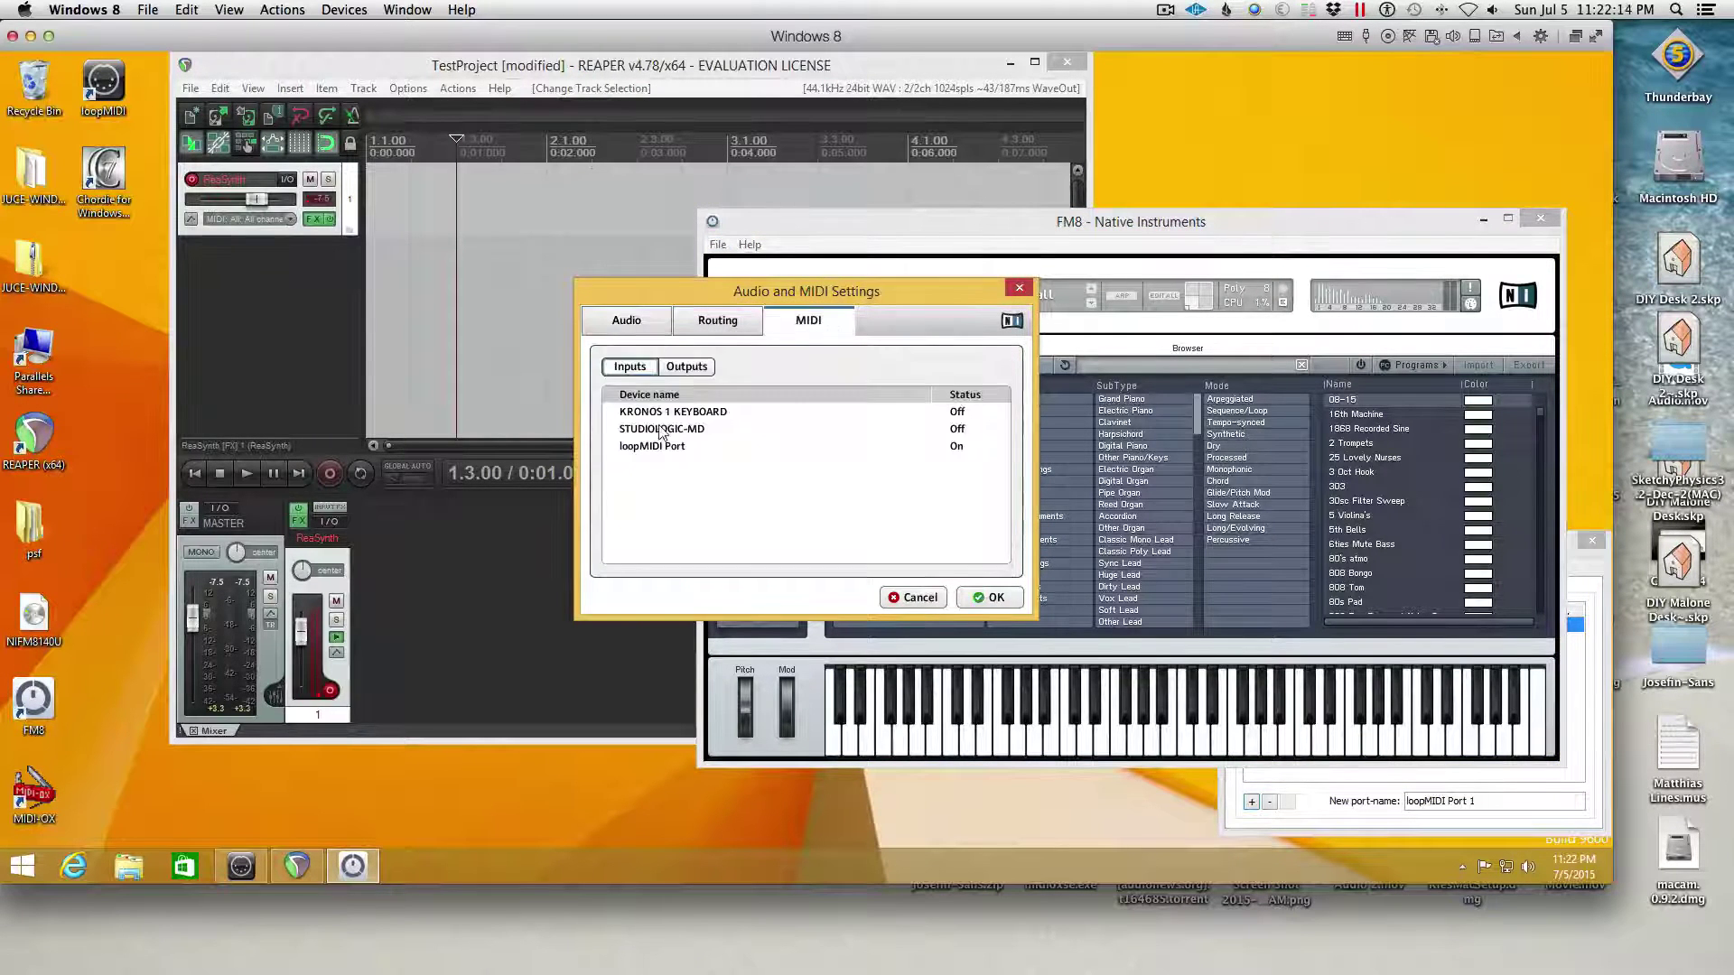
{"action": "left_click", "coordinate": [958, 446]}
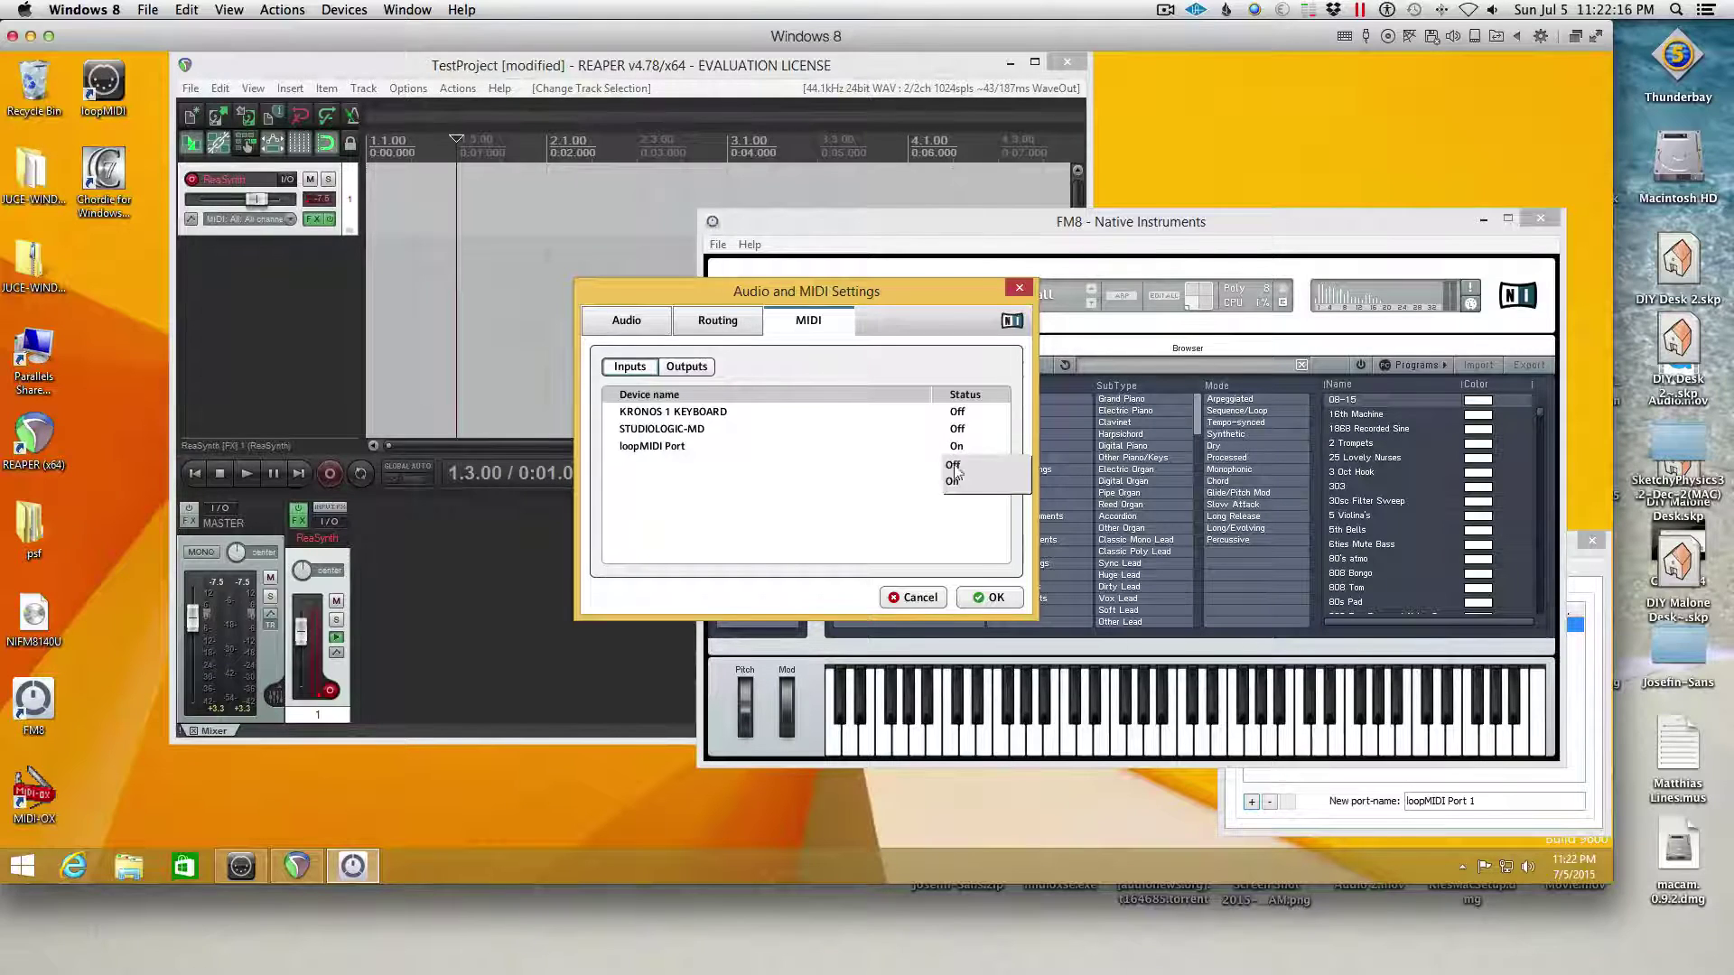
{"action": "left_click", "coordinate": [959, 452]}
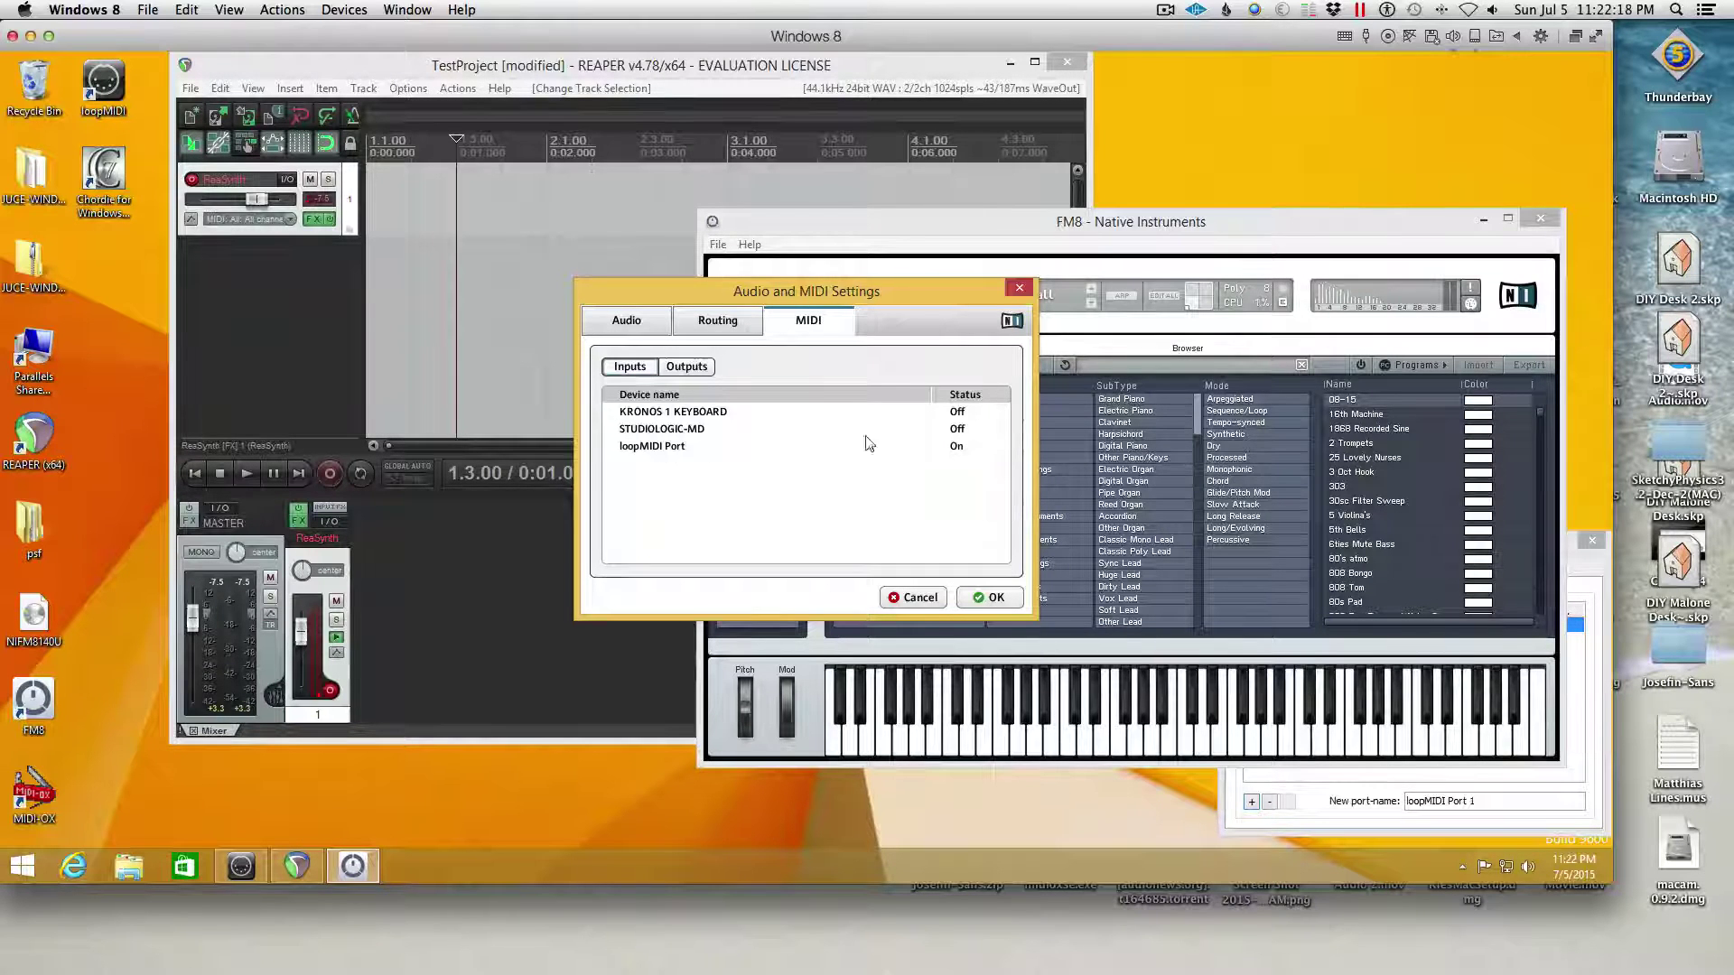
{"action": "left_click", "coordinate": [988, 597]}
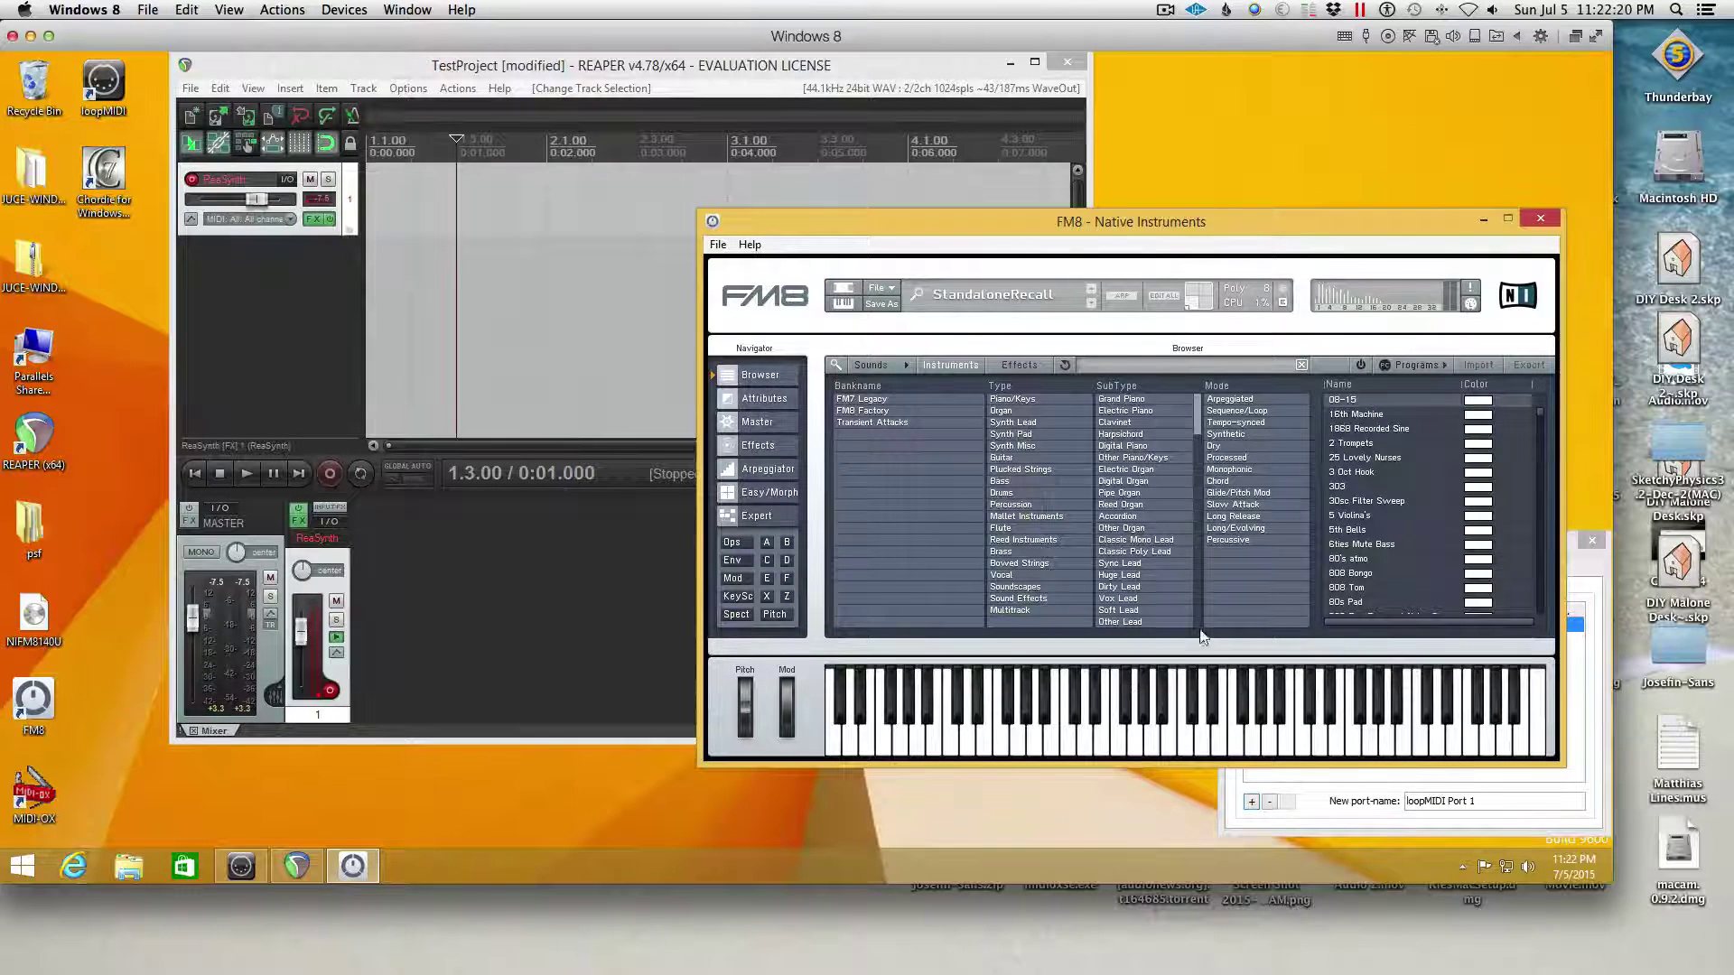
{"action": "left_click", "coordinate": [1002, 399]}
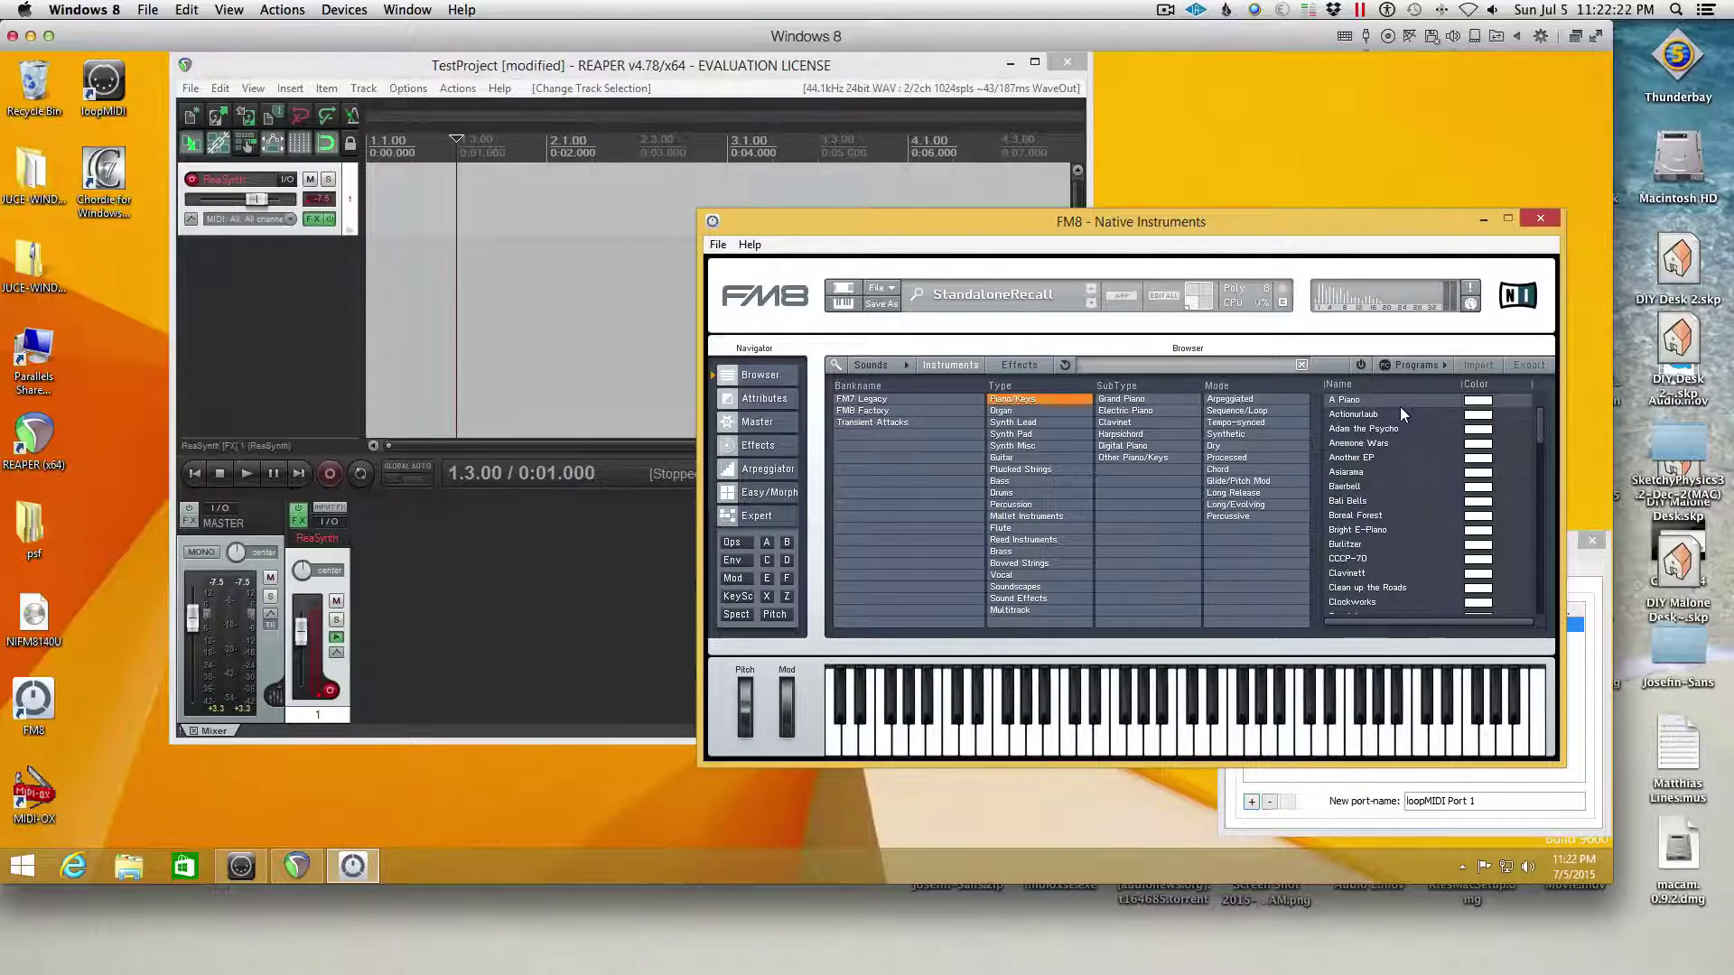
{"action": "left_click", "coordinate": [1403, 403]}
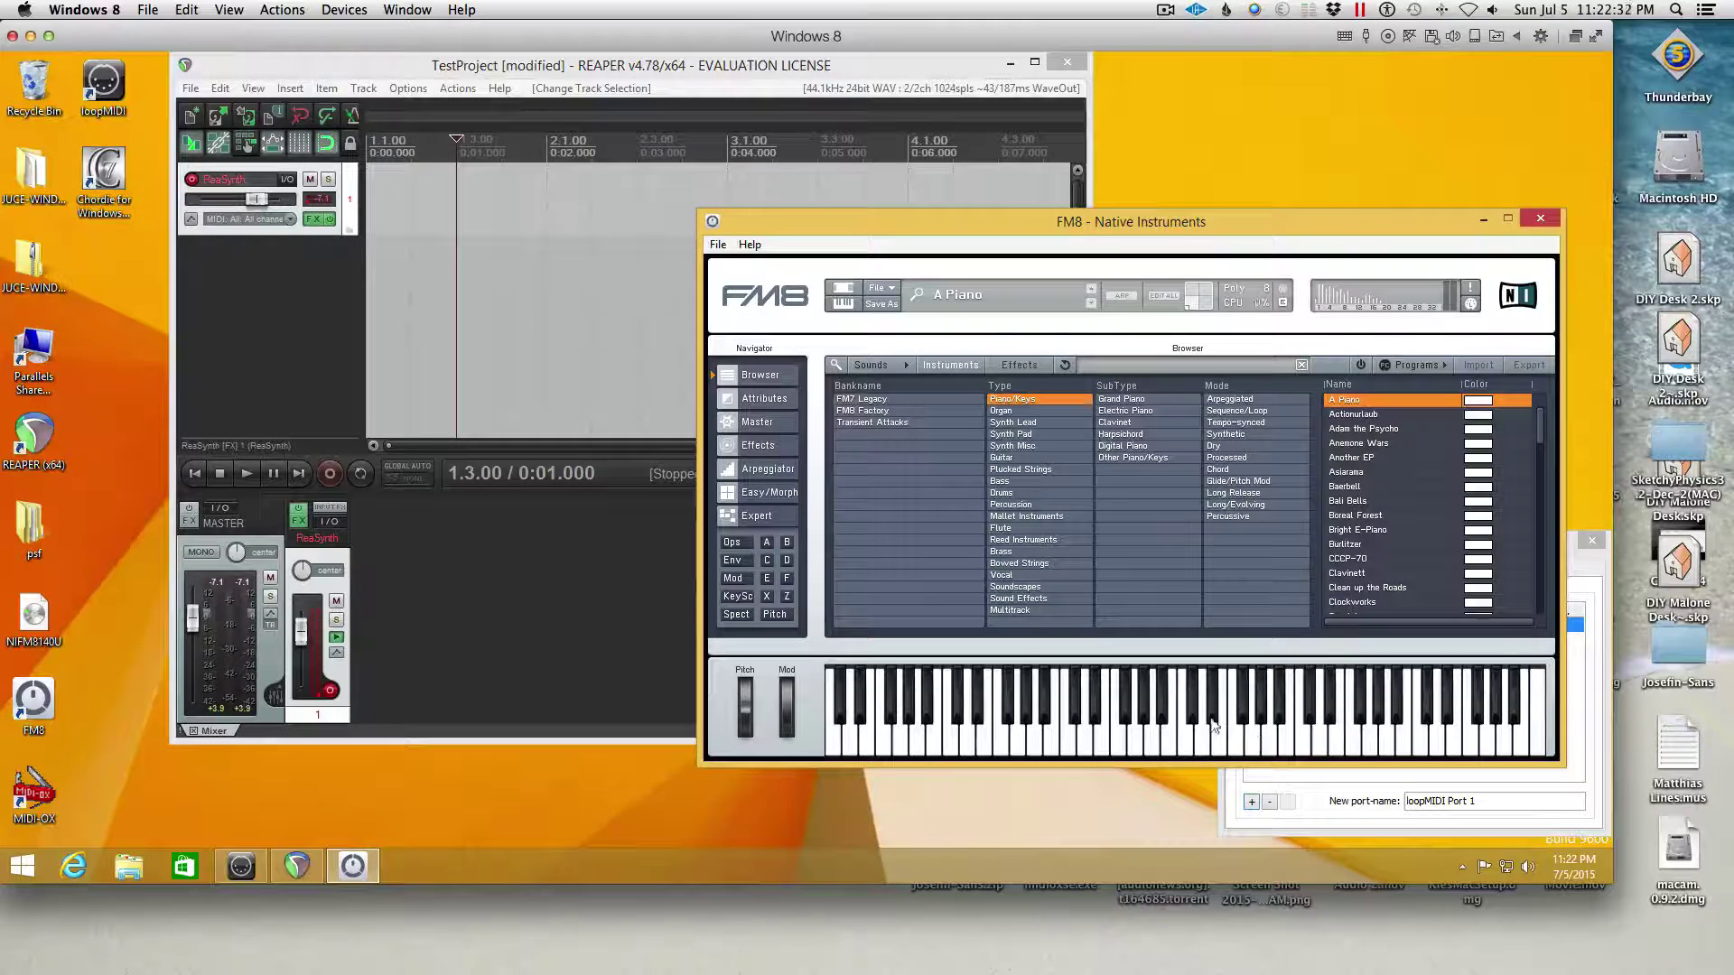
Launch Chordie and select loopMIDI Port in its MIDI input dropdown.
{"action": "double_click", "coordinate": [117, 184]}
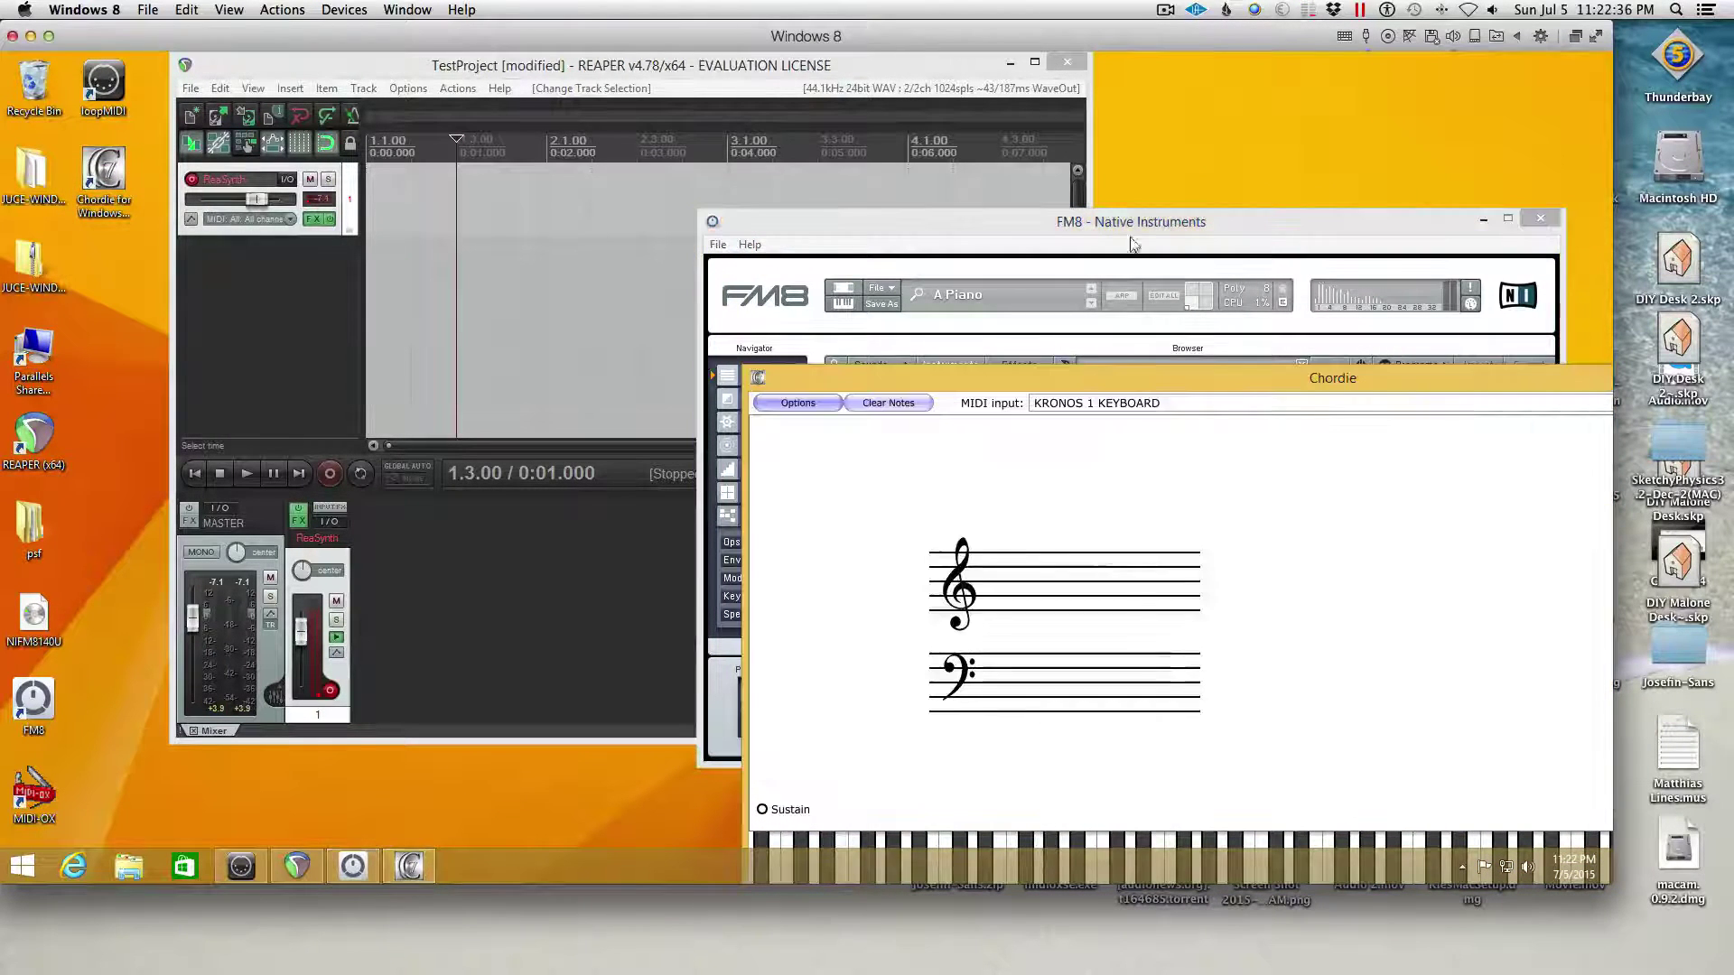
{"action": "left_click", "coordinate": [1168, 410]}
{"action": "left_click", "coordinate": [1084, 464]}
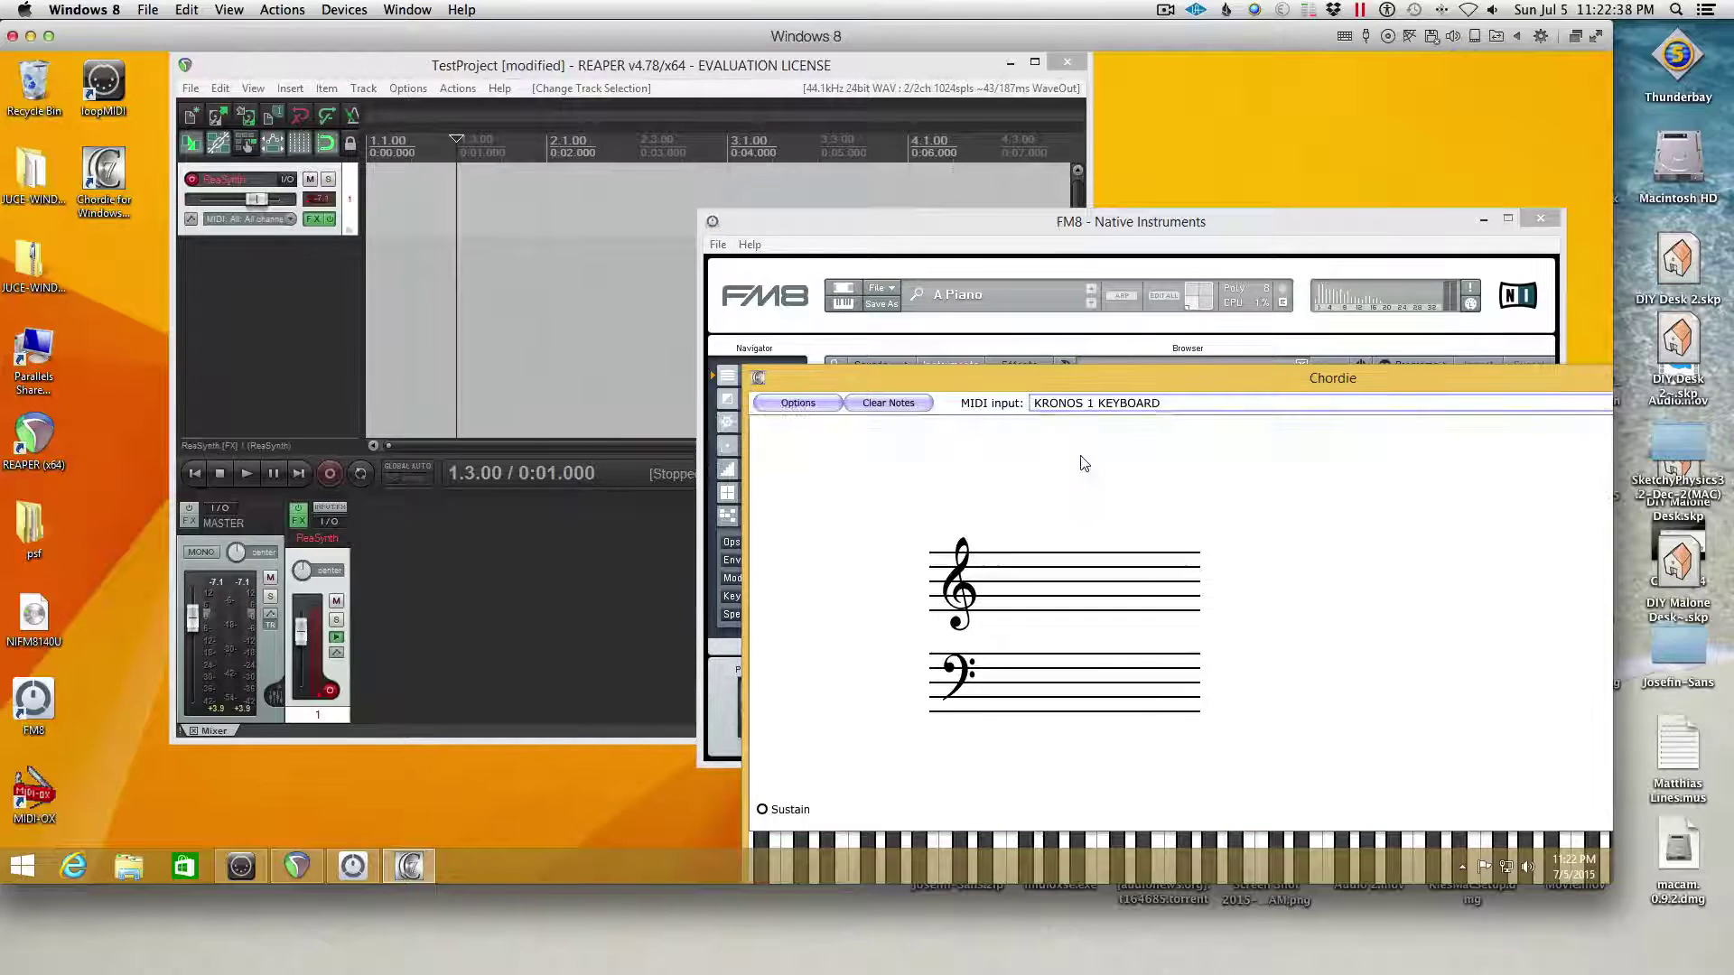